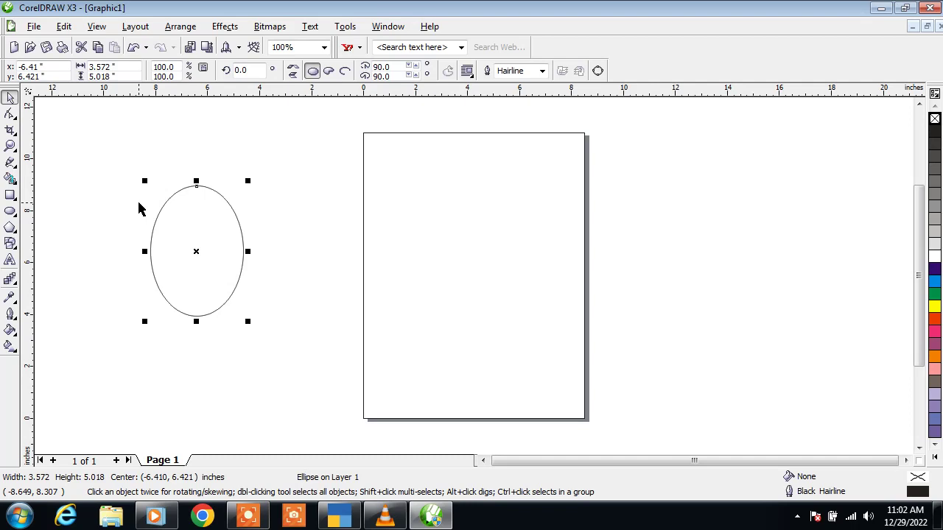
# - Duplicate the ellipse about 1.8 inches to the right so both overlap, and create a shape from their intersection
pyautogui.hotkey('ctrl', 'd')
pyautogui.moveTo(201, 224); pyautogui.dragTo(241, 229)
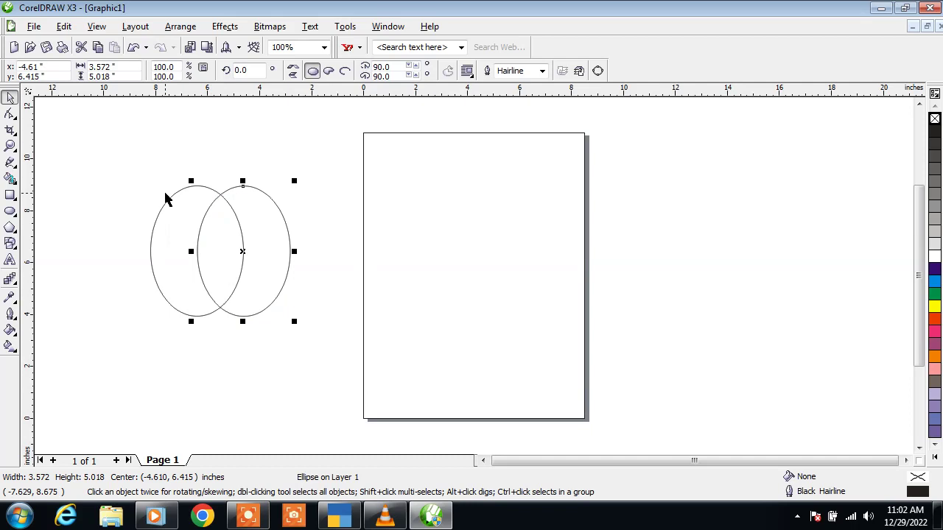
pyautogui.moveTo(140, 153); pyautogui.dragTo(157, 168)
pyautogui.moveTo(310, 313); pyautogui.dragTo(321, 333)
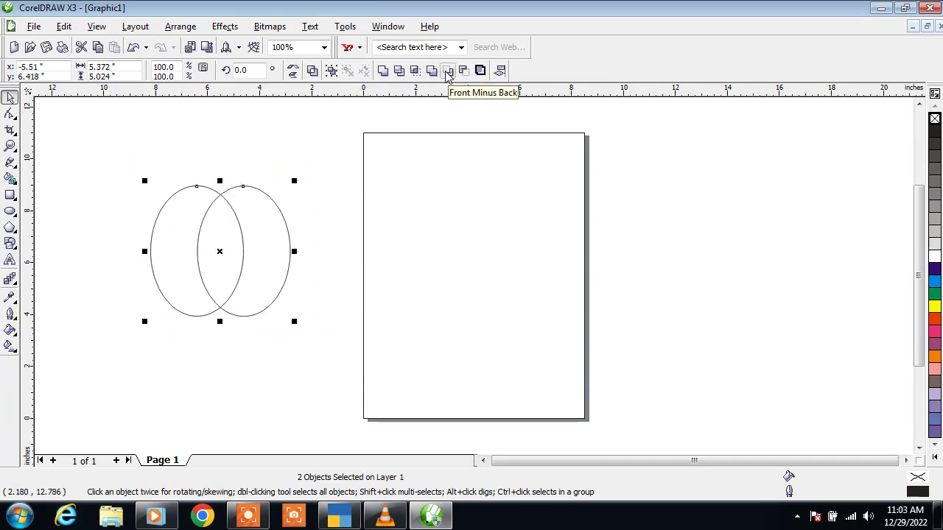
pyautogui.click(416, 71)
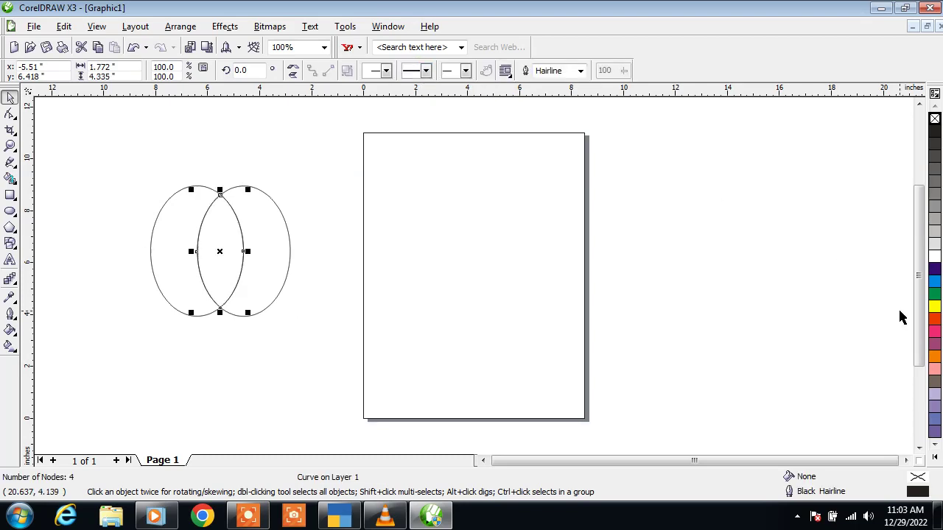
# - Give the intersection petal a red outline and red fill, and delete the two source ellipses
pyautogui.rightClick(934, 320)
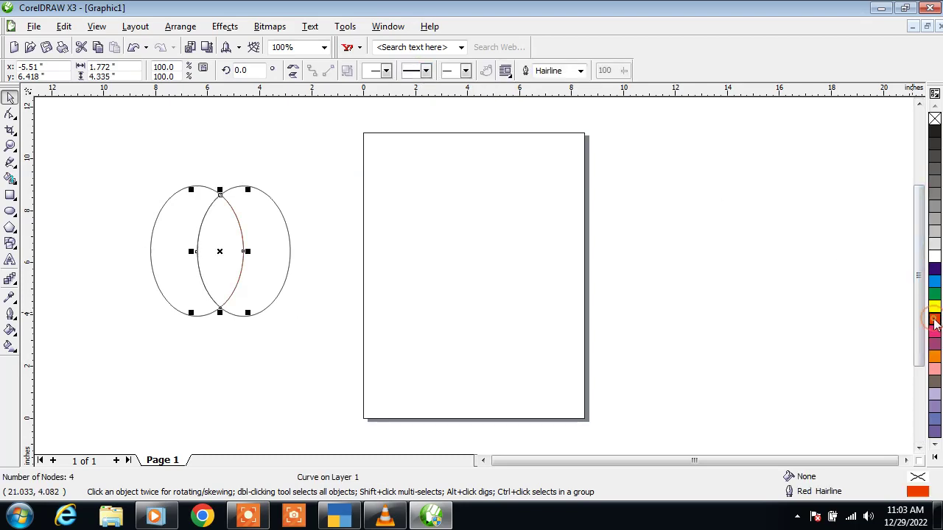
pyautogui.click(934, 319)
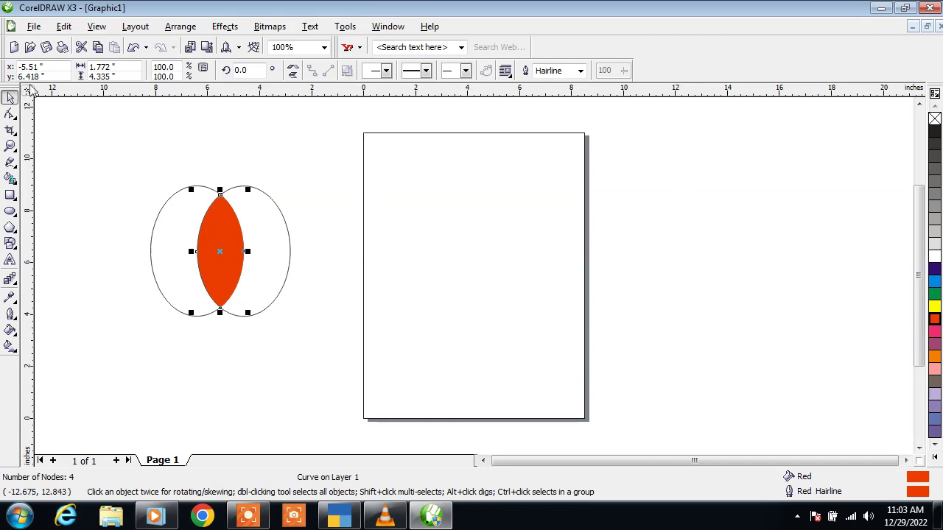
pyautogui.moveTo(223, 246); pyautogui.dragTo(393, 253)
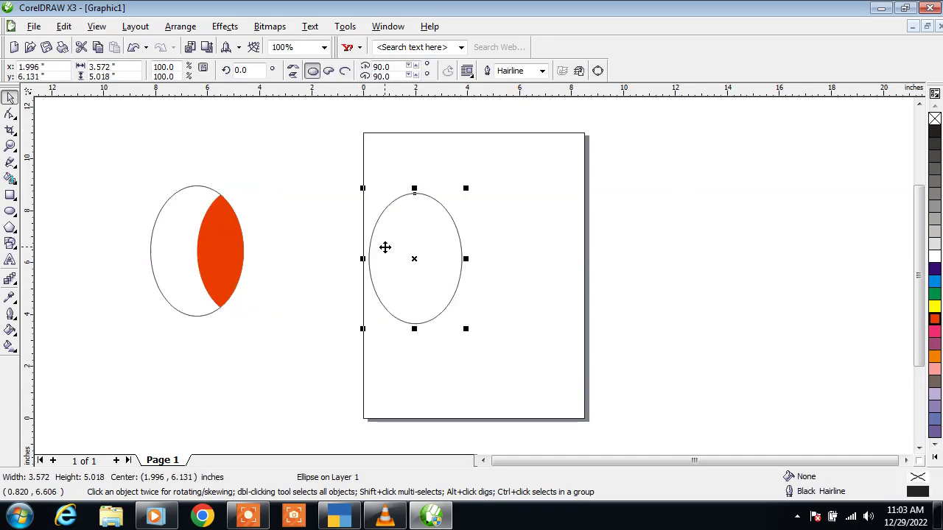
pyautogui.press('Delete')
pyautogui.moveTo(183, 210); pyautogui.dragTo(132, 171)
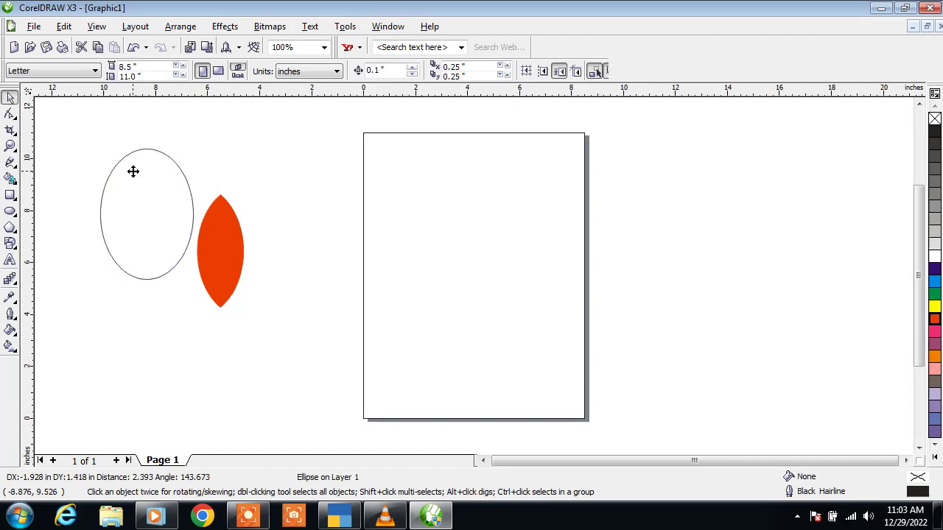
pyautogui.press('Delete')
# - Place two spare copies of the red petal side by side in the empty area right of the page
pyautogui.moveTo(228, 255); pyautogui.dragTo(769, 173)
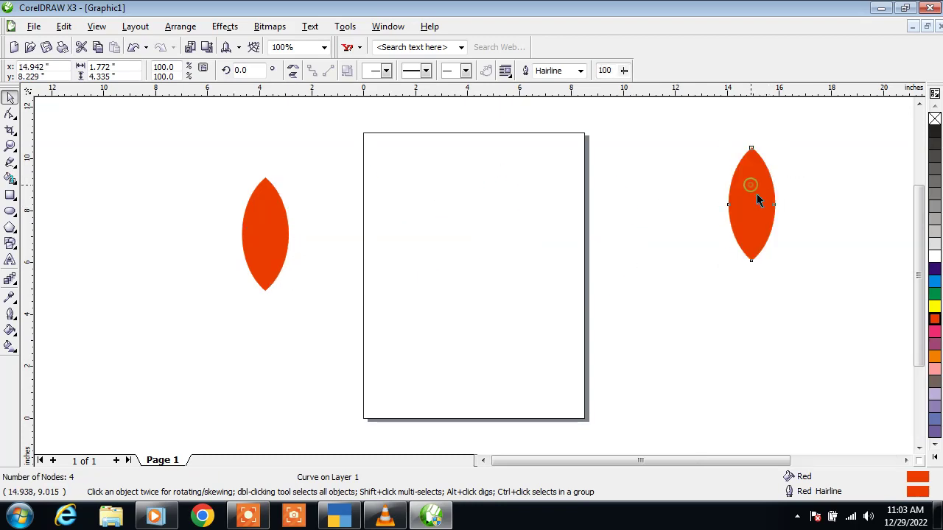
pyautogui.moveTo(751, 190); pyautogui.dragTo(766, 219)
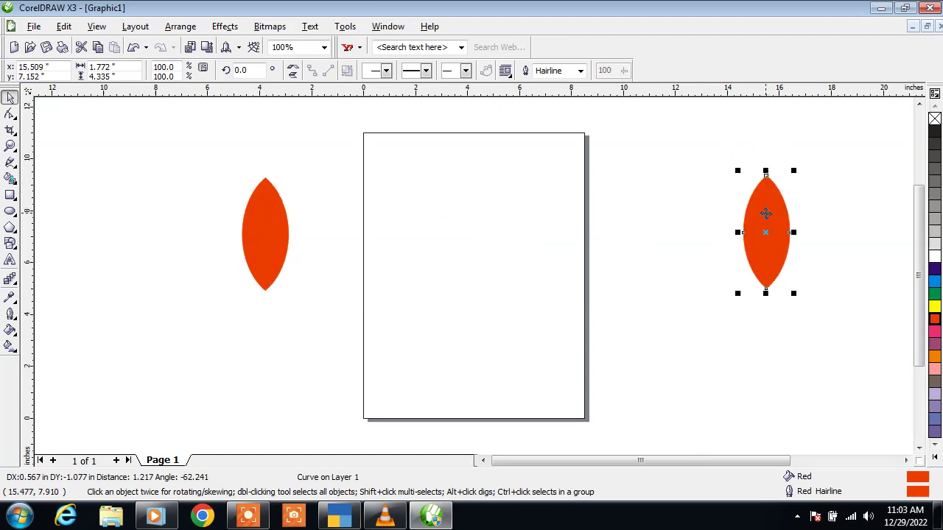
pyautogui.click(253, 221)
pyautogui.moveTo(253, 225); pyautogui.dragTo(704, 212)
# - Apply a linear fountain transparency to the petal left of the page, fading from its left edge to its middle
pyautogui.click(265, 230)
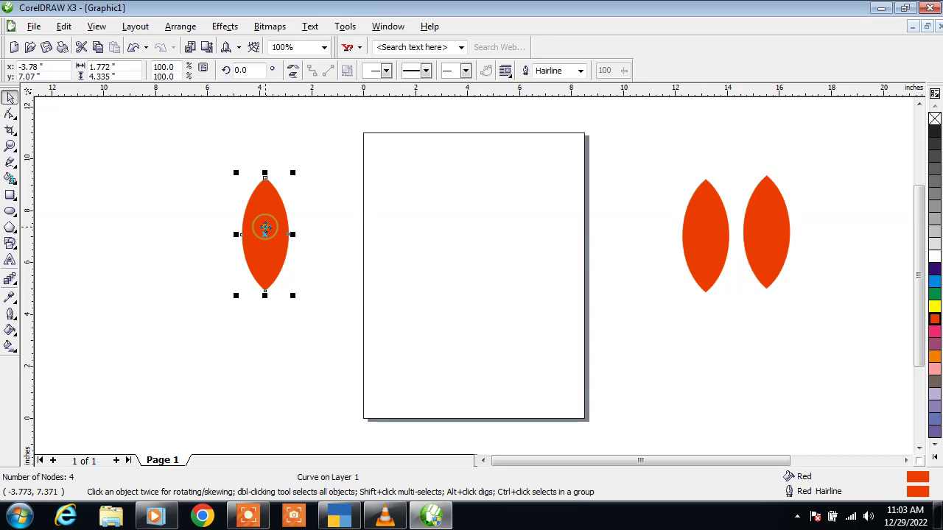
pyautogui.click(17, 306)
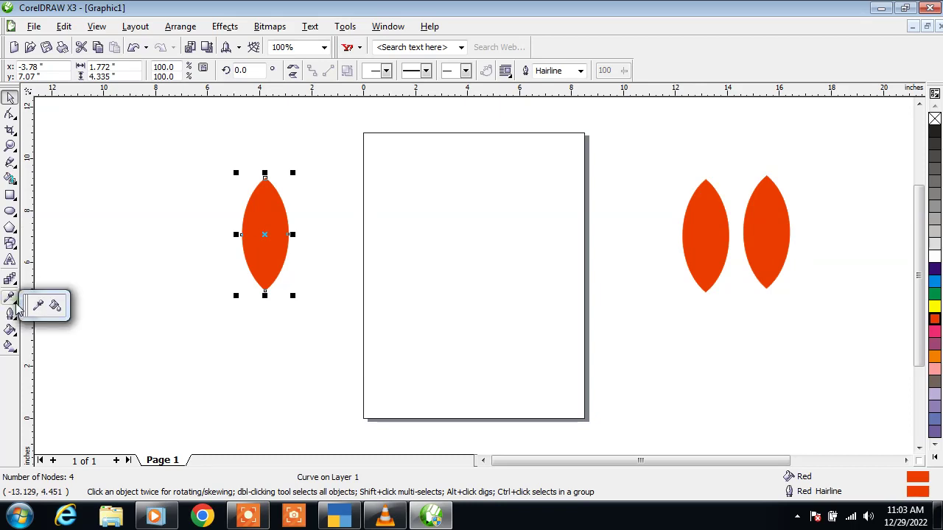
pyautogui.click(10, 279)
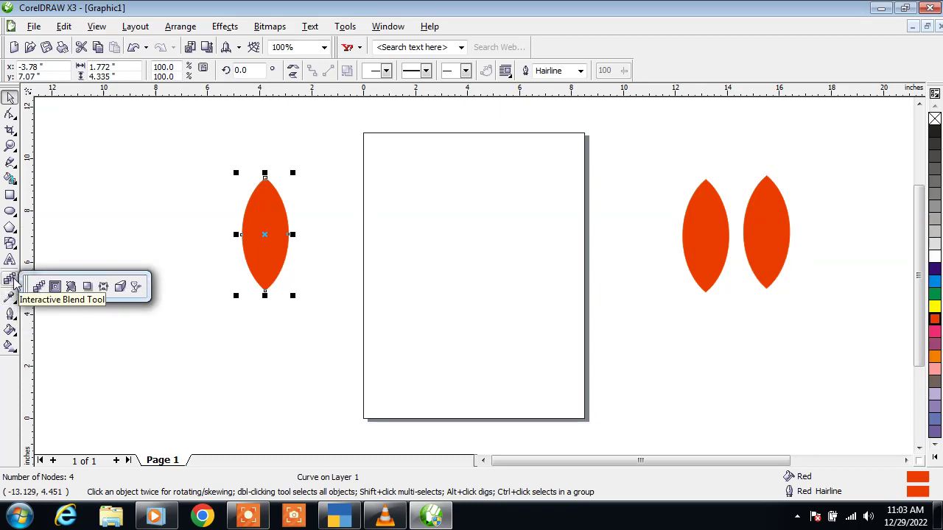
pyautogui.click(136, 287)
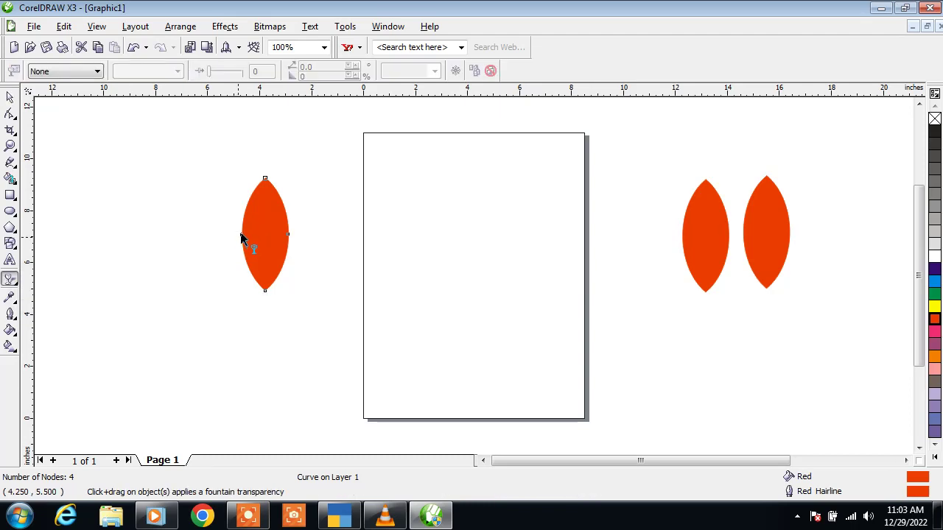
pyautogui.moveTo(240, 236); pyautogui.dragTo(270, 236)
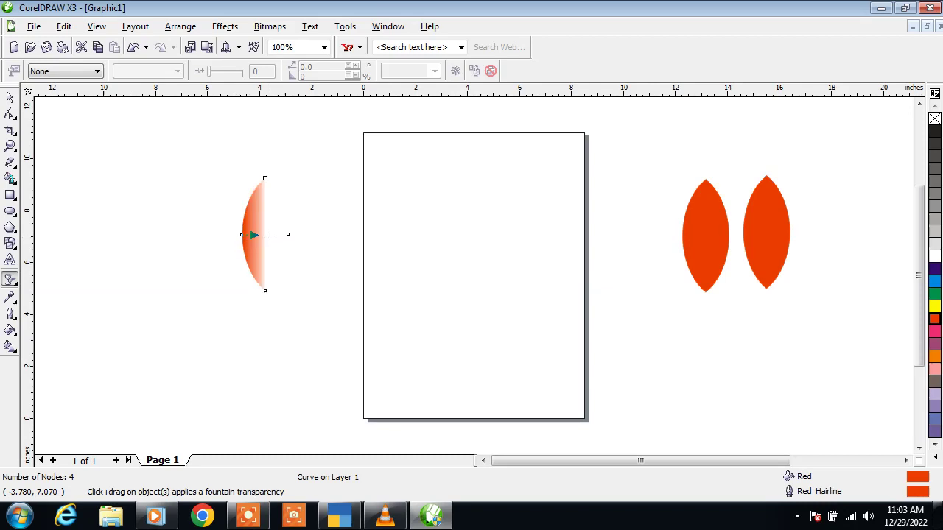
# - Duplicate the transparent petal, rotate the copy 180 degrees and align it over the original as the opposite half
pyautogui.click(9, 97)
pyautogui.hotkey('ctrl', 'd')
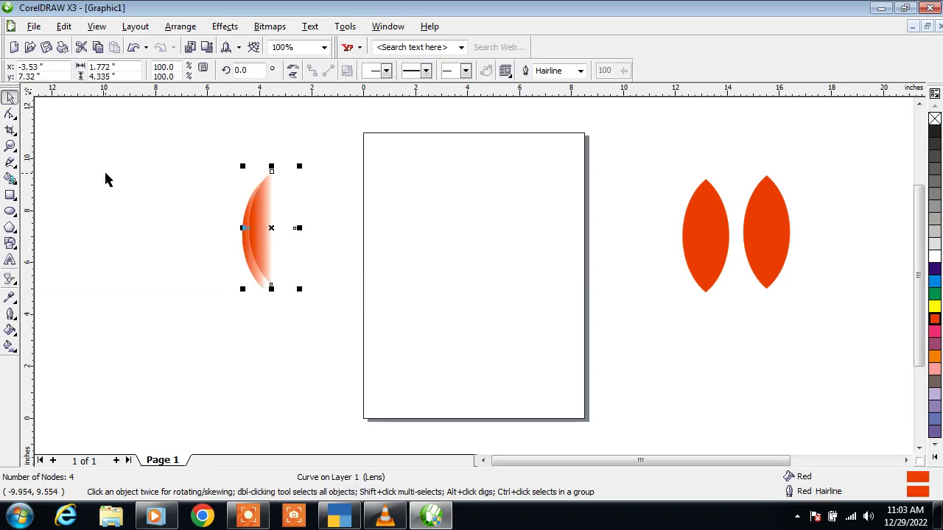
pyautogui.click(252, 70)
pyautogui.press('Return')
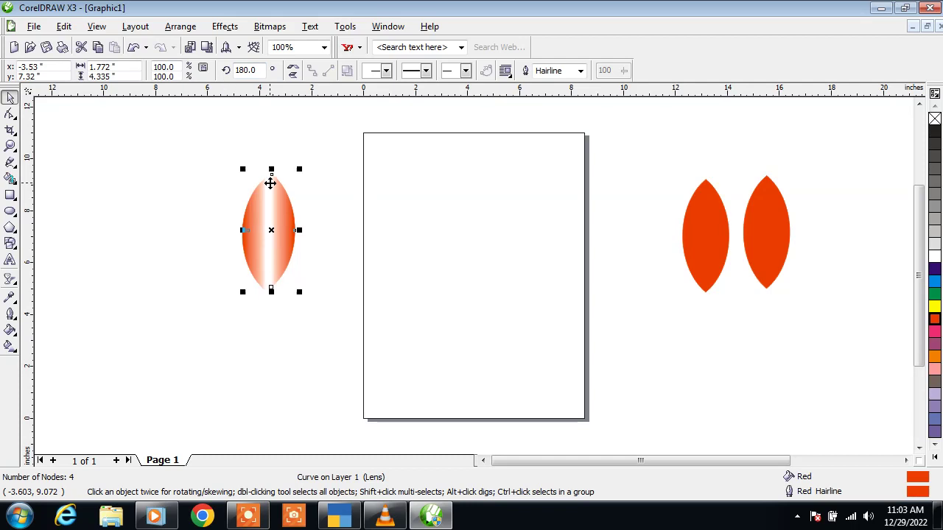
pyautogui.moveTo(273, 177); pyautogui.dragTo(269, 182)
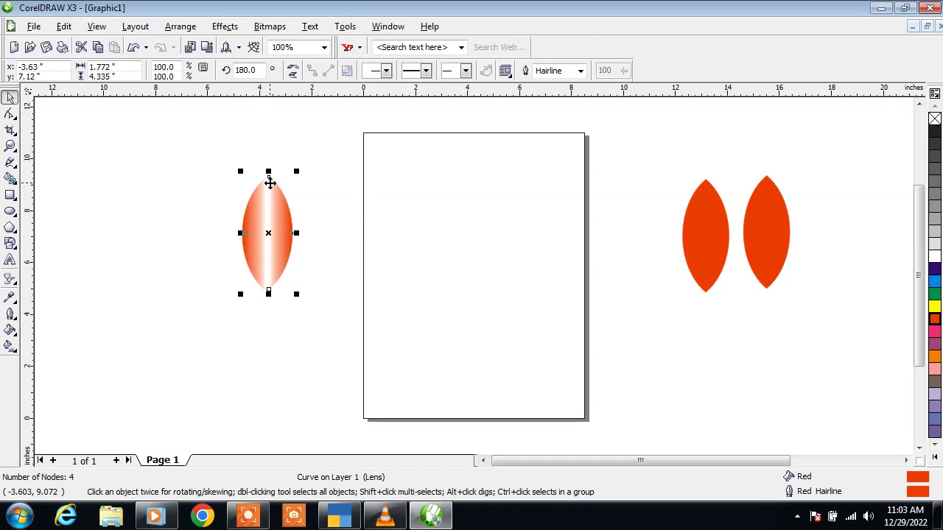
# - Group the two overlapping transparent petals into one object
pyautogui.click(218, 154)
pyautogui.moveTo(219, 155); pyautogui.dragTo(342, 324)
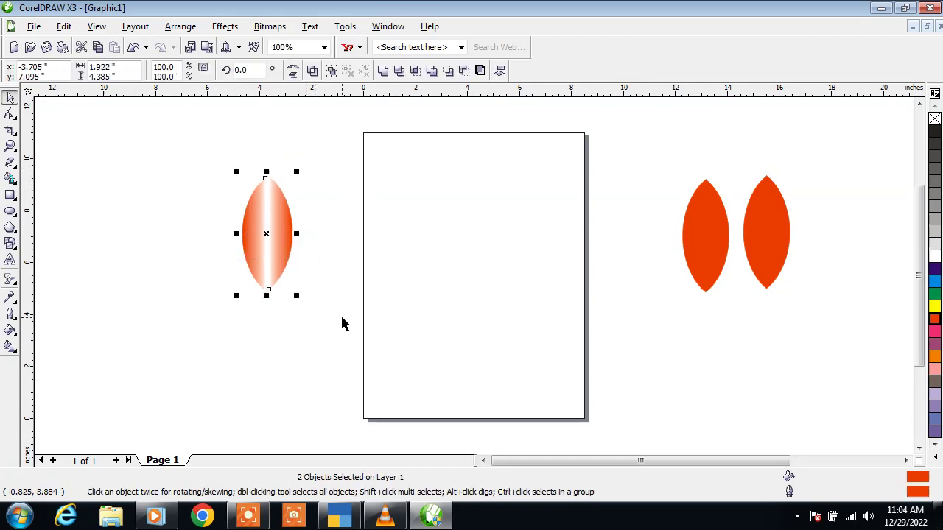
pyautogui.click(169, 26)
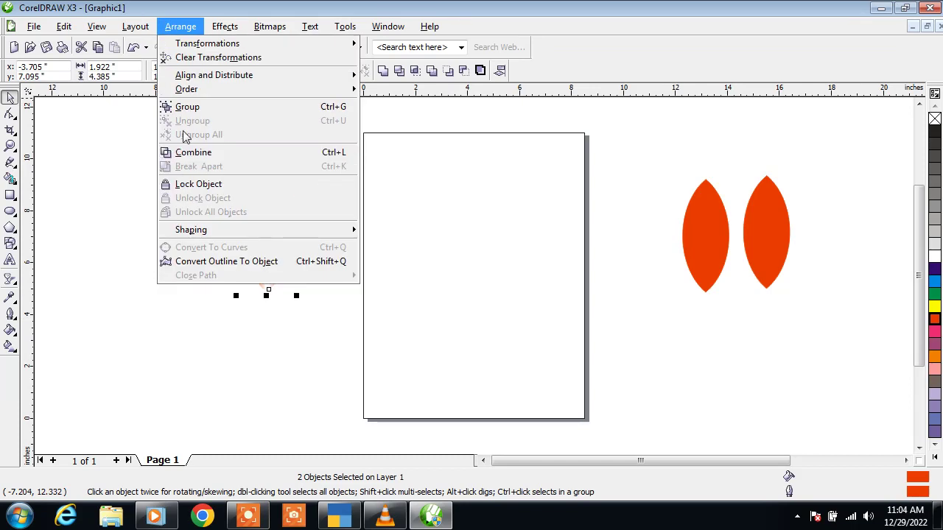
pyautogui.click(189, 114)
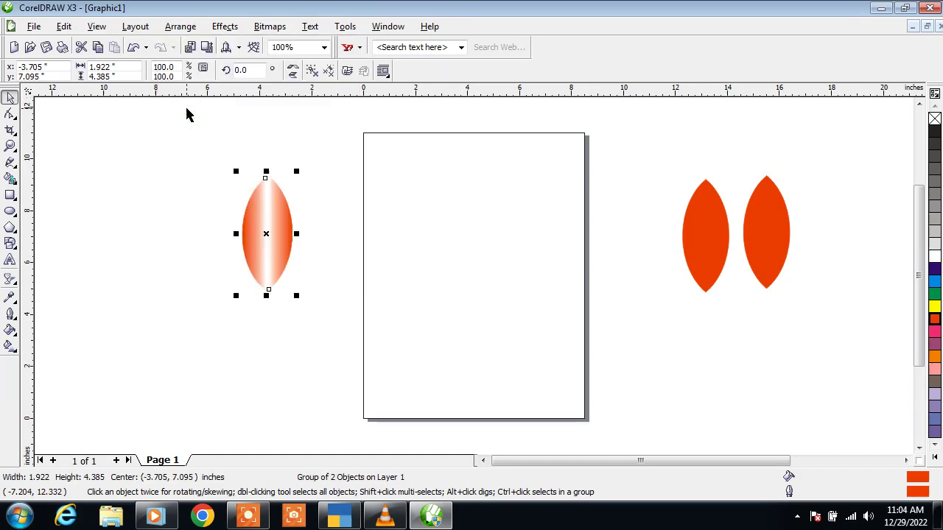
# - Move the grouped petal's rotation center to its bottom tip and open the rotation transformation settings
pyautogui.click(267, 210)
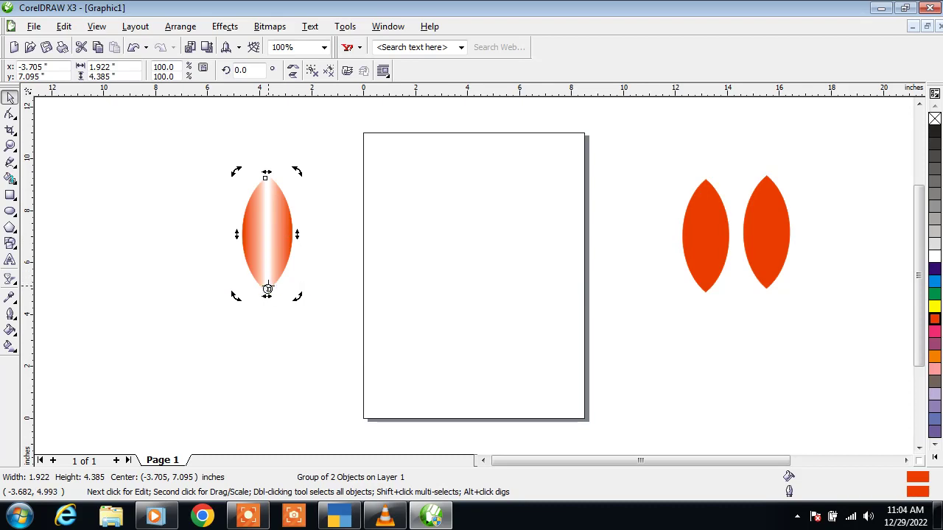
pyautogui.click(180, 26)
pyautogui.moveTo(337, 43)
pyautogui.click(388, 59)
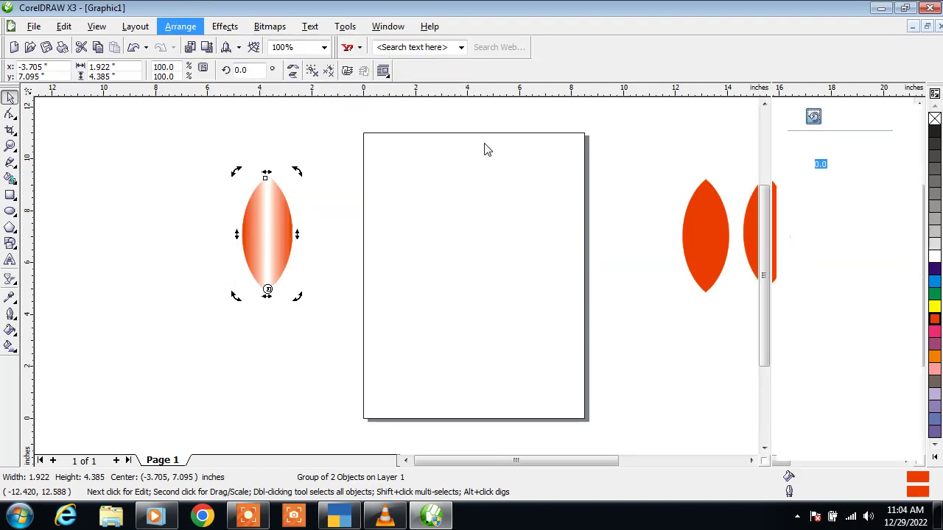
# - Make repeated duplicates of the petal rotated by 15 degrees around its bottom tip until 24 petals form a full flower
pyautogui.press('BackSpace')
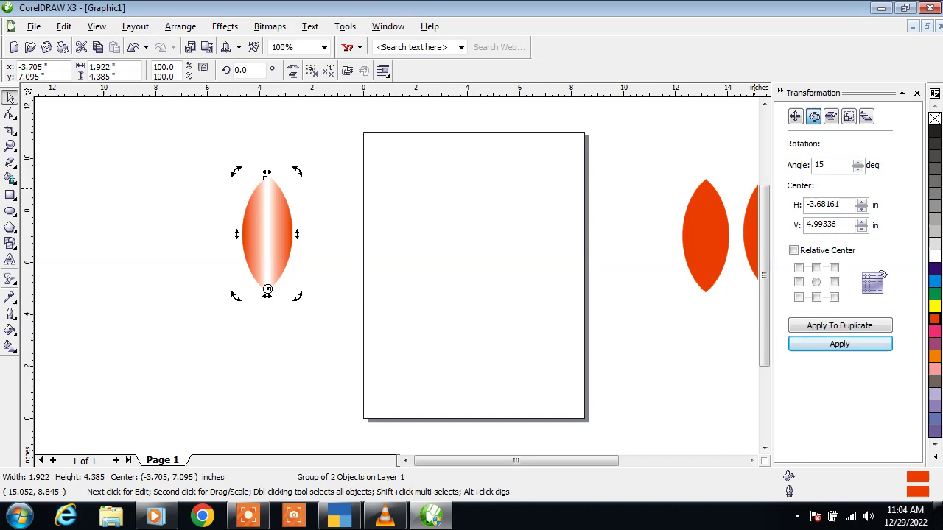
pyautogui.write('15')
pyautogui.click(835, 326)
pyautogui.click(833, 326)
pyautogui.click(832, 325)
pyautogui.click(832, 325)
pyautogui.click(832, 325)
pyautogui.click(832, 324)
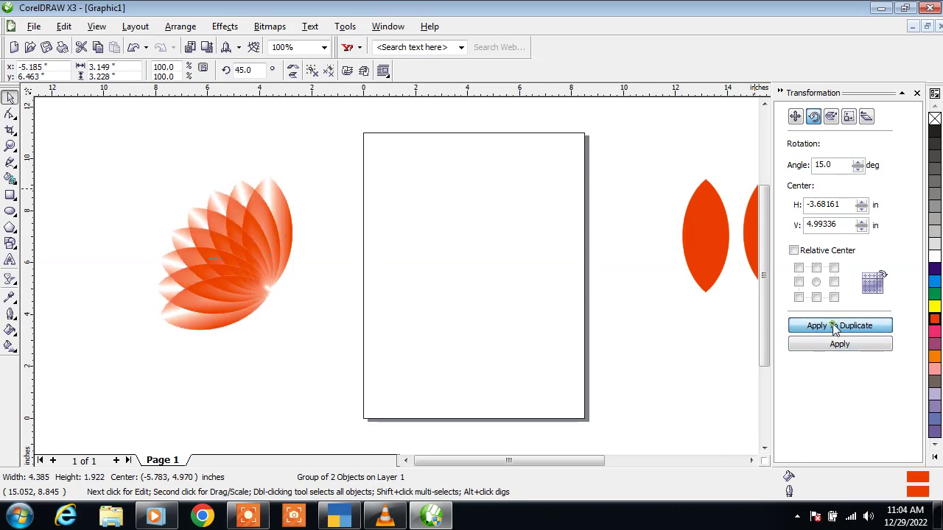
pyautogui.click(832, 325)
pyautogui.click(832, 325)
pyautogui.click(833, 325)
pyautogui.click(832, 325)
pyautogui.click(832, 325)
pyautogui.click(833, 325)
pyautogui.click(832, 325)
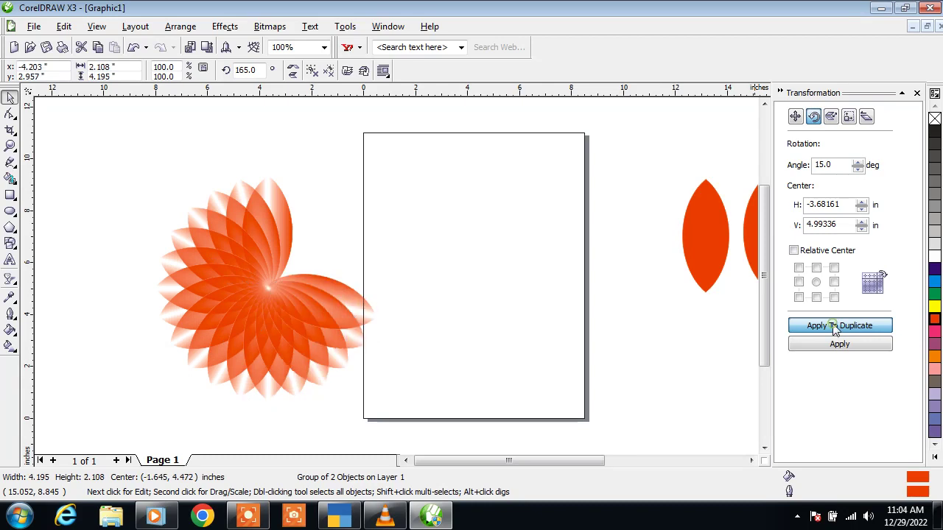
pyautogui.click(833, 326)
pyautogui.click(834, 326)
pyautogui.click(835, 327)
pyautogui.click(836, 329)
pyautogui.click(836, 329)
pyautogui.click(836, 329)
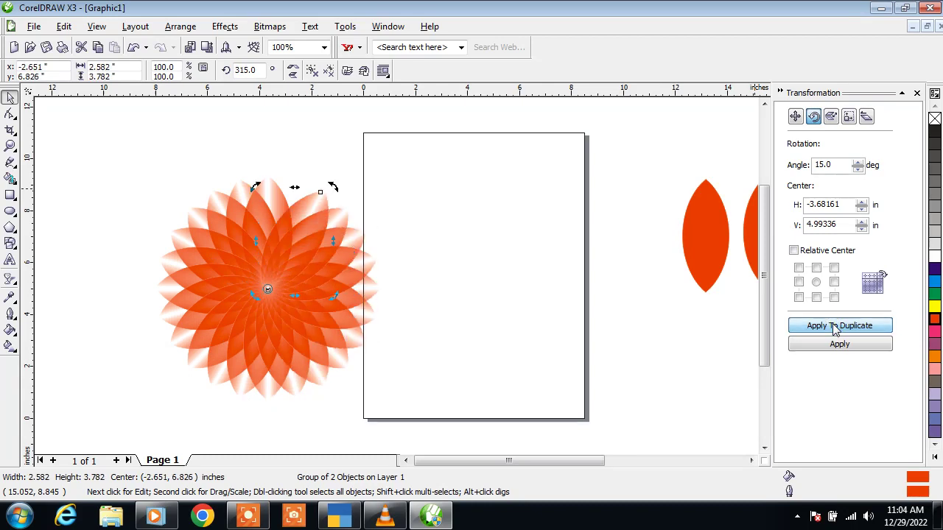
pyautogui.click(836, 329)
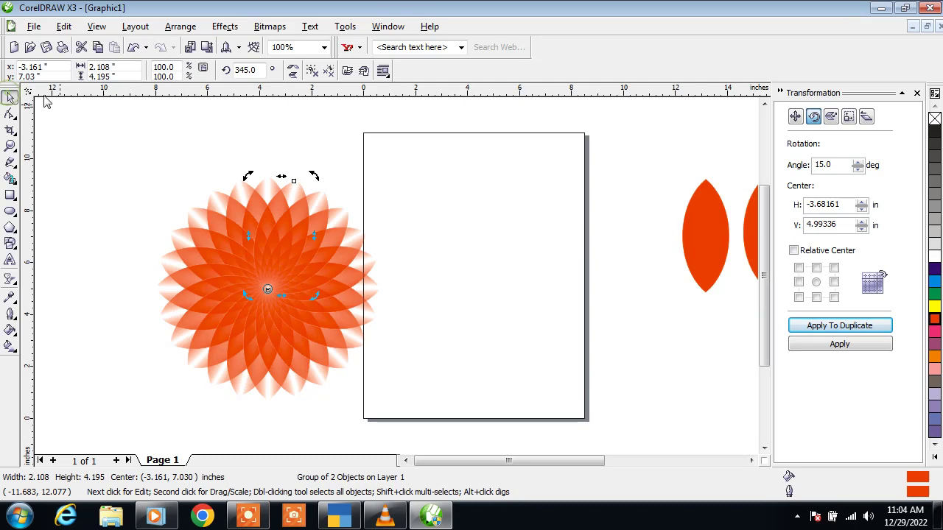
# - Select all the petals of the flower and group them
pyautogui.click(133, 144)
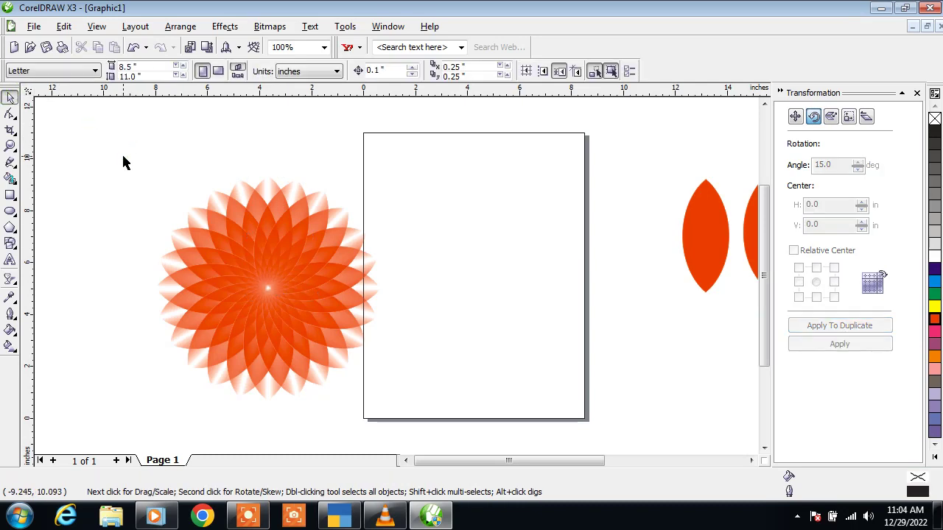
pyautogui.moveTo(123, 157); pyautogui.dragTo(415, 416)
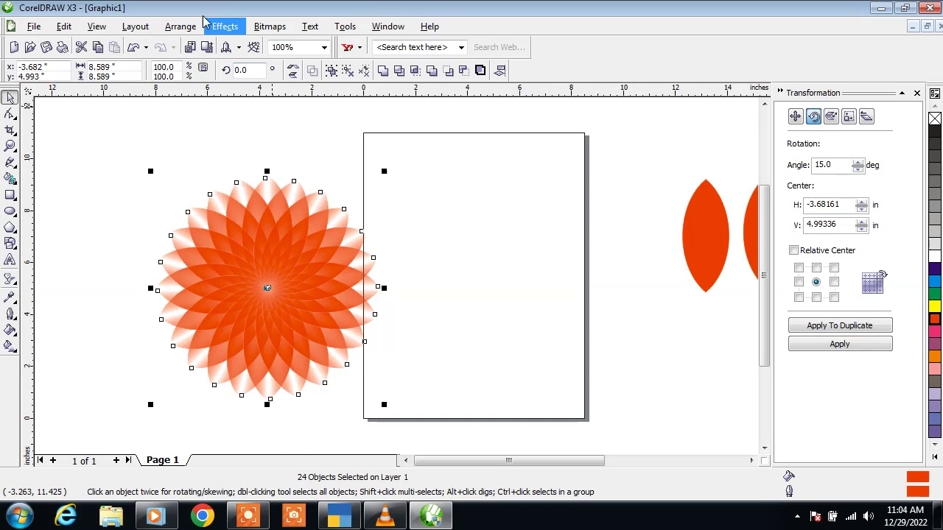
pyautogui.click(180, 27)
pyautogui.click(189, 108)
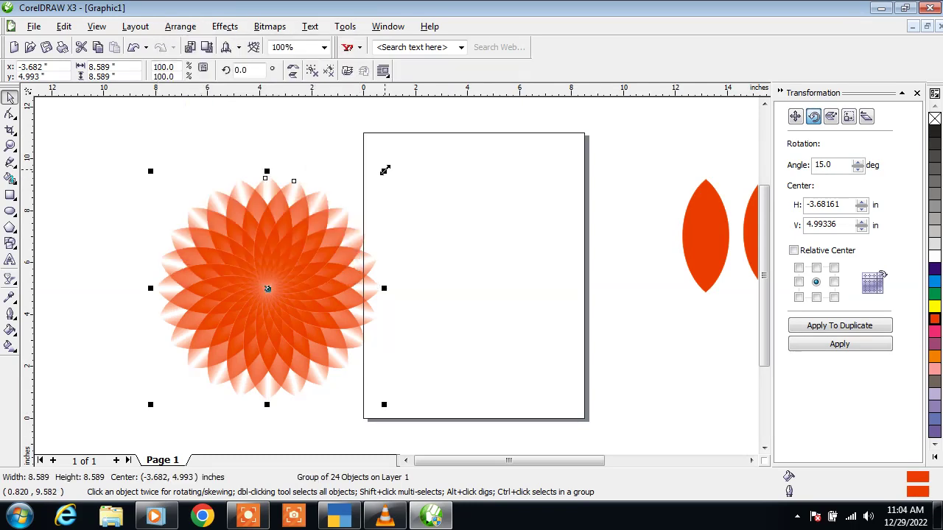
# - Duplicate the flower, pull the copy toward the page and scale it down proportionally to about 2.5 inches
pyautogui.hotkey('ctrl', 'd')
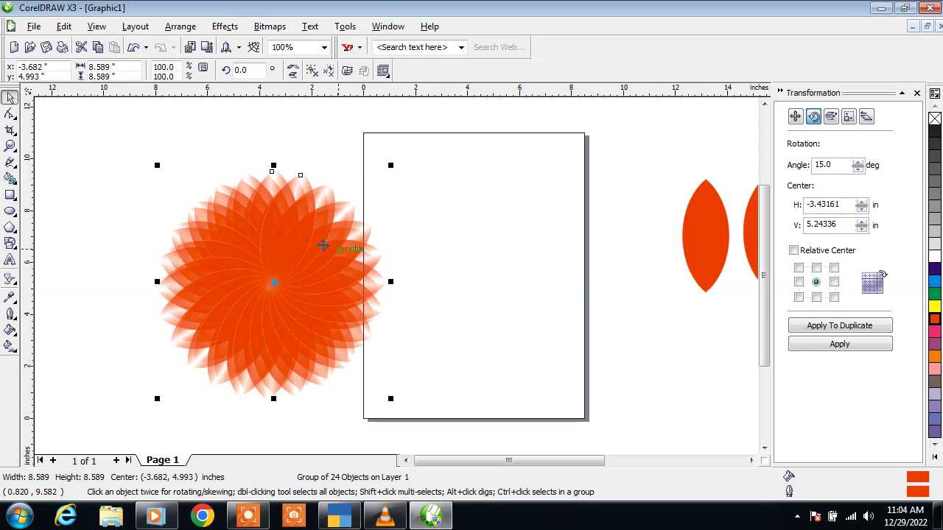
pyautogui.moveTo(323, 245); pyautogui.dragTo(437, 219)
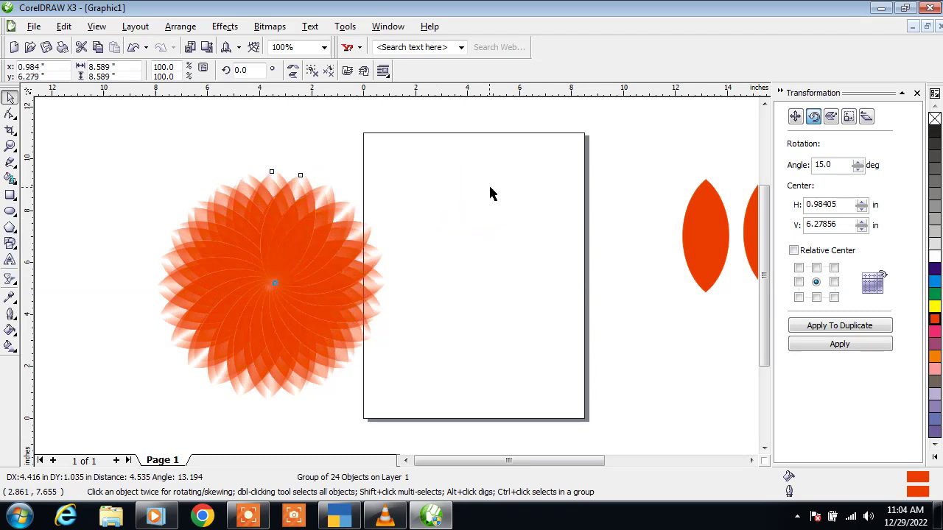
pyautogui.moveTo(490, 189); pyautogui.dragTo(490, 190)
pyautogui.moveTo(505, 138); pyautogui.dragTo(387, 298)
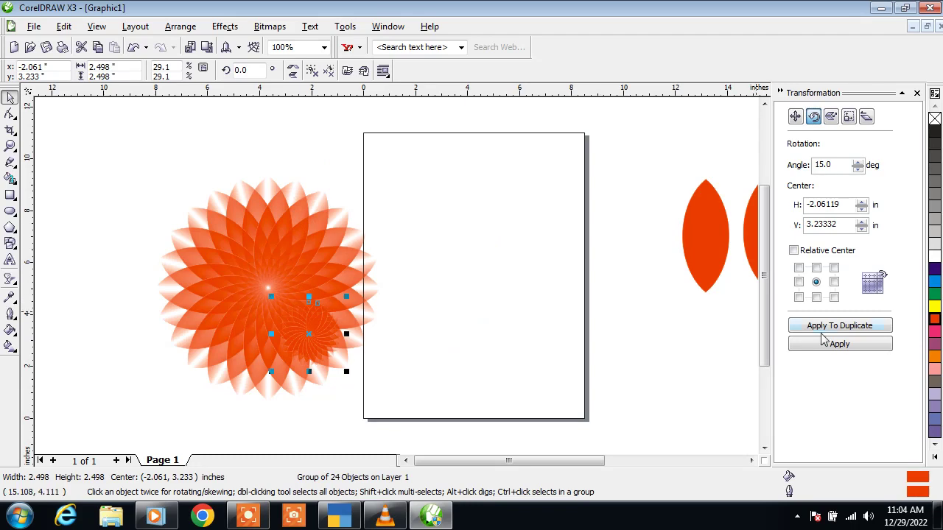
# - Recolor the small flower copy yellow and place it at the center of the large flower
pyautogui.click(934, 306)
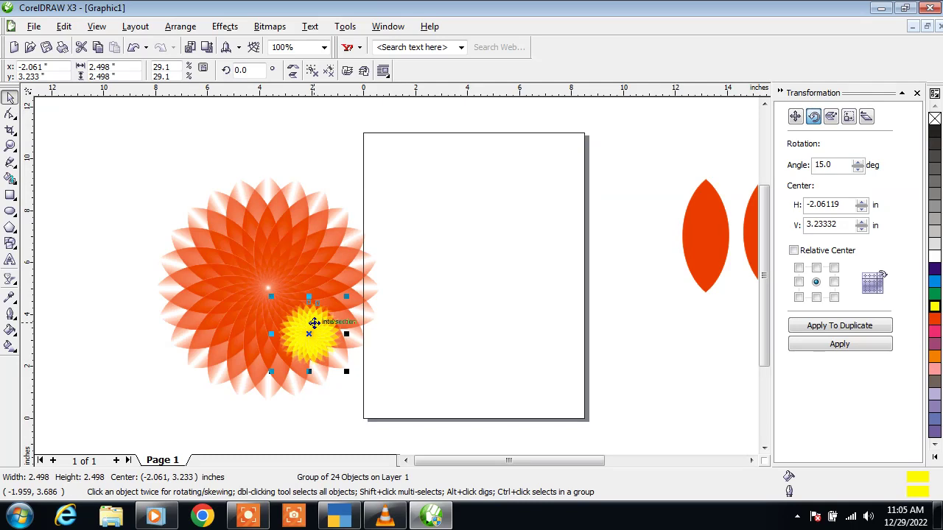
pyautogui.moveTo(313, 322); pyautogui.dragTo(273, 280)
# - Duplicate the small yellow flower onto the page, scale the copy down proportionally to about 1.45 inches and recolor it dark purple
pyautogui.moveTo(410, 254); pyautogui.dragTo(473, 248)
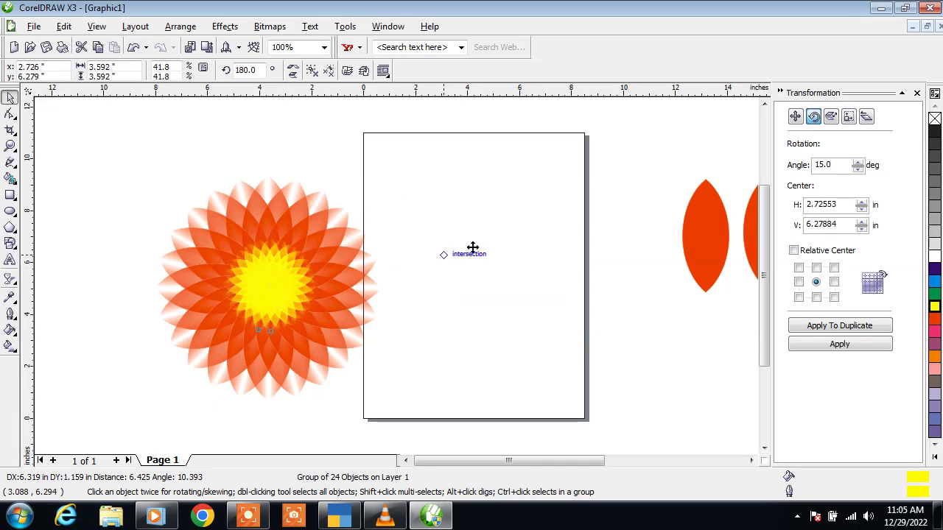
pyautogui.moveTo(487, 205); pyautogui.dragTo(448, 257)
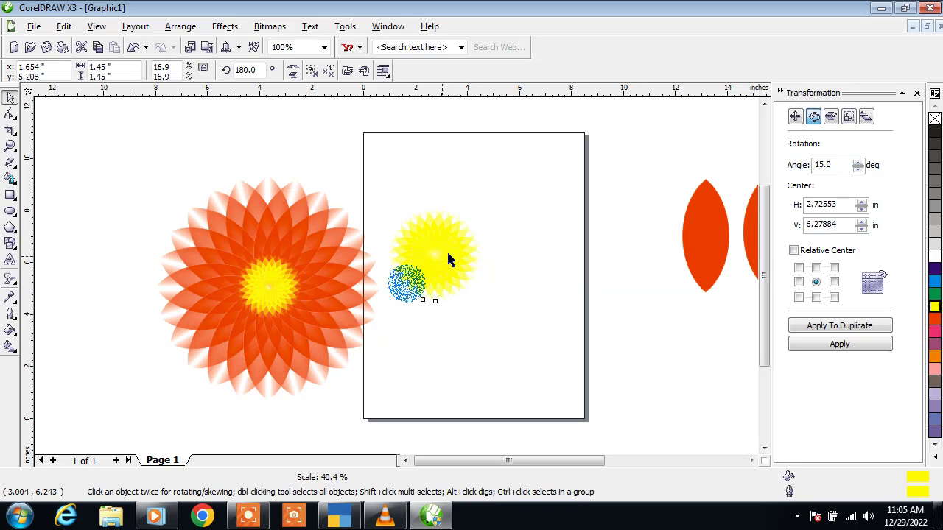
pyautogui.click(934, 270)
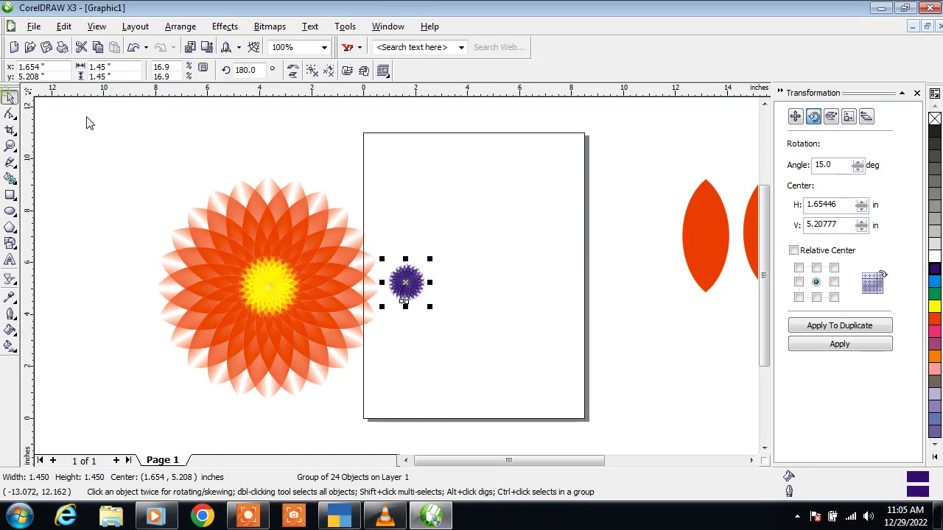
# - Move the purple flower onto the middle of the yellow center and nudge it until it is centered
pyautogui.moveTo(408, 274); pyautogui.dragTo(271, 279)
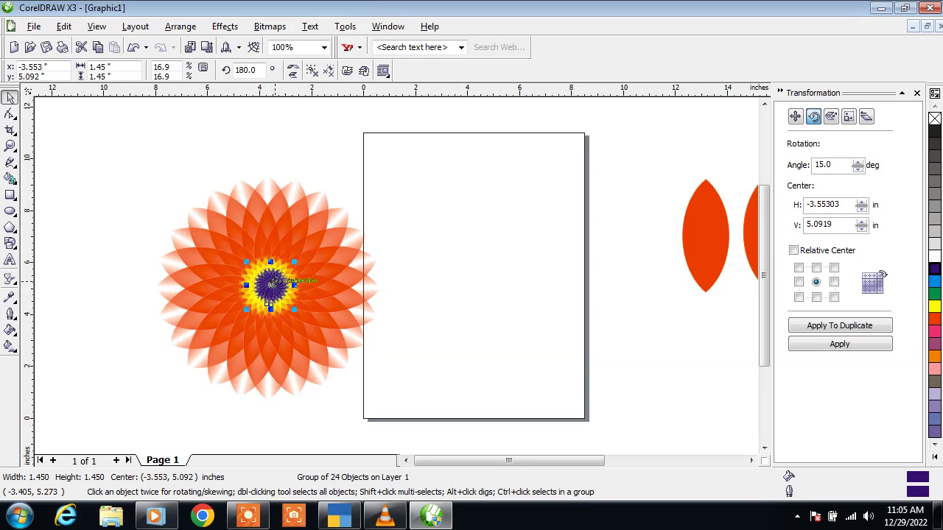
pyautogui.press('Left')
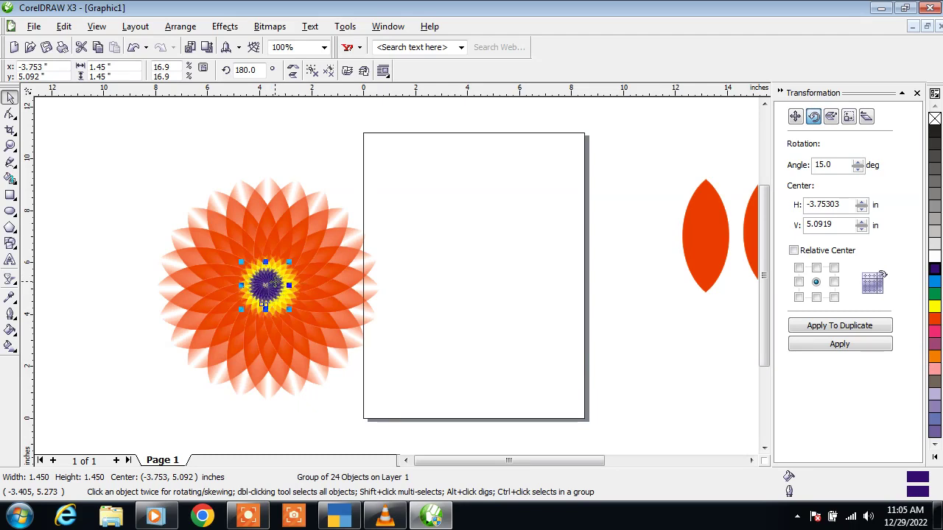
pyautogui.press('Down')
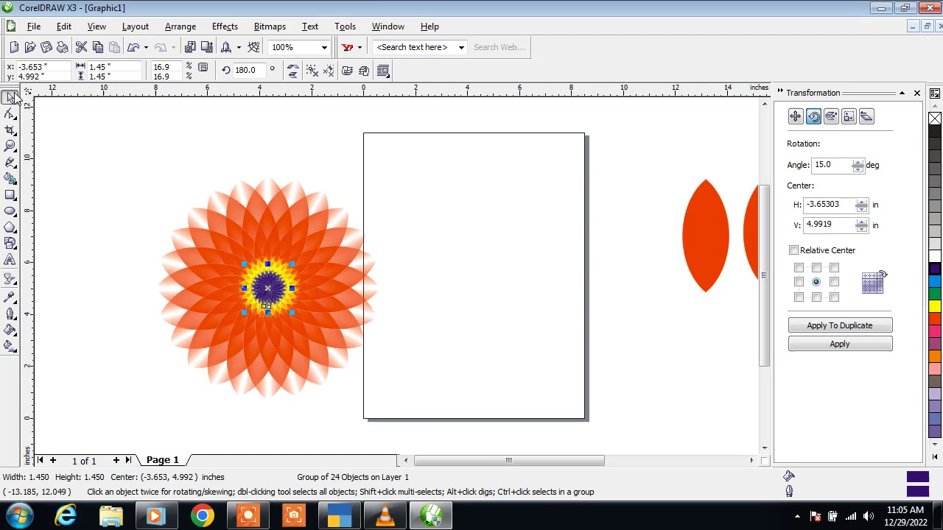
# - Group the orange, yellow and purple flowers and move the group away from the page toward its upper left
pyautogui.moveTo(104, 146); pyautogui.dragTo(406, 423)
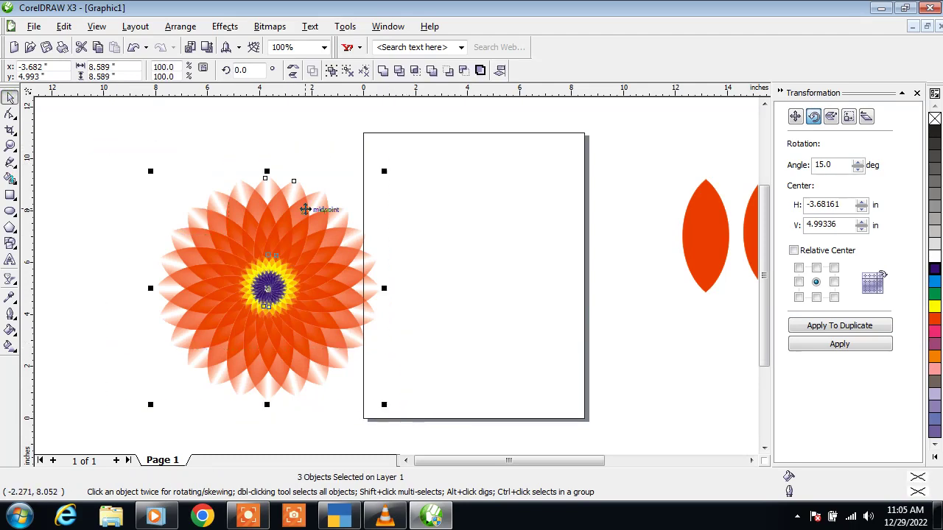
pyautogui.click(180, 26)
pyautogui.click(187, 107)
pyautogui.moveTo(256, 271); pyautogui.dragTo(141, 177)
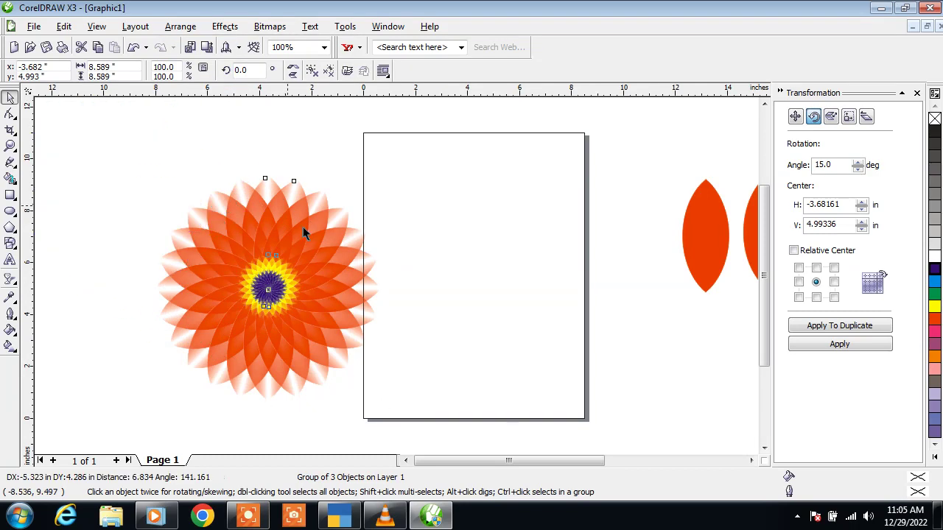
pyautogui.moveTo(292, 252); pyautogui.dragTo(217, 188)
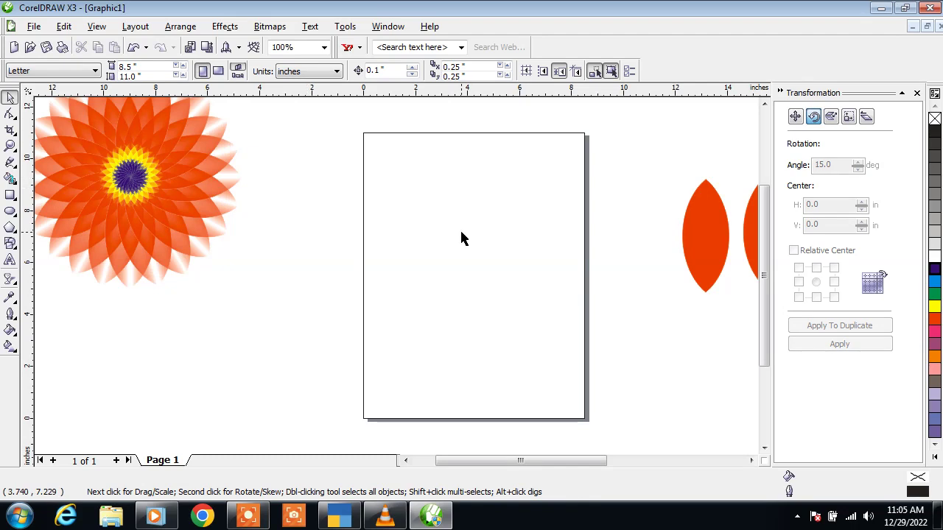
# - Move the nearest spare red petal onto the upper part of the page
pyautogui.click(722, 237)
pyautogui.press('F10')
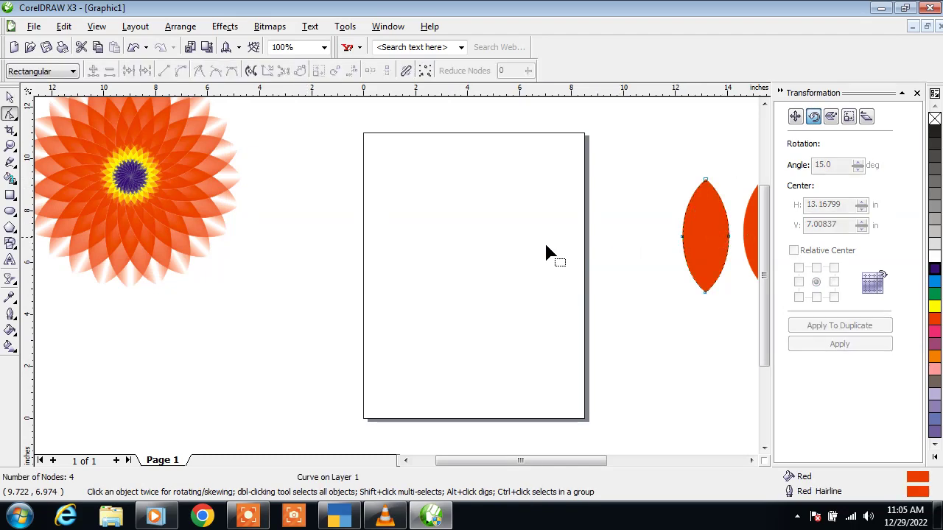
pyautogui.click(9, 97)
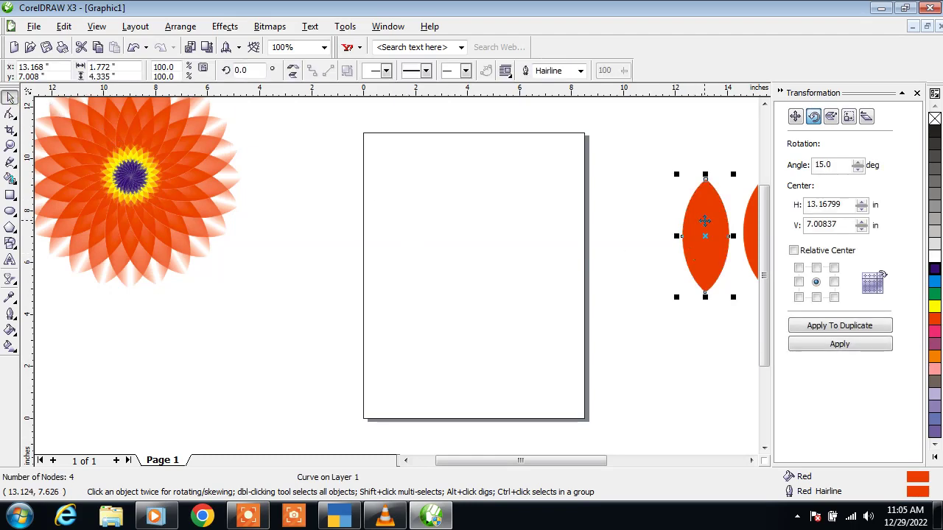
pyautogui.moveTo(705, 221); pyautogui.dragTo(452, 200)
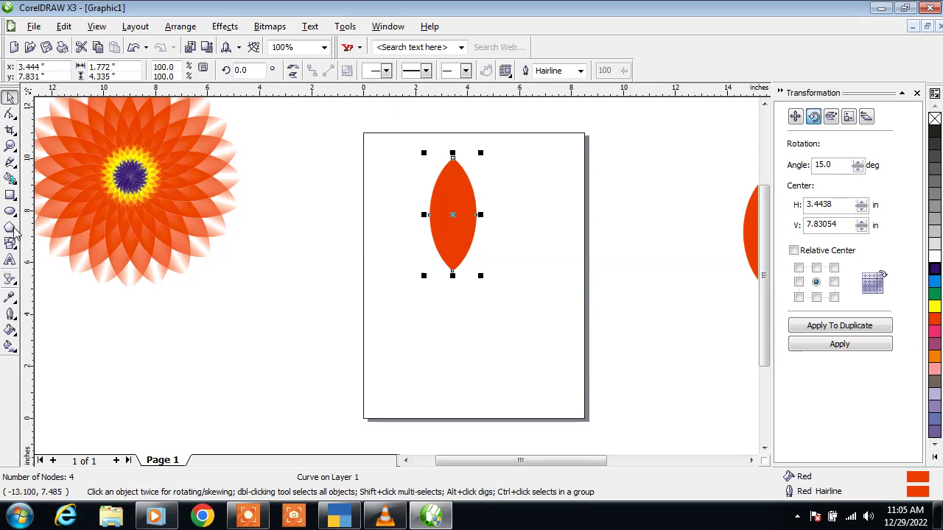
# - Apply a linear transparency to the petal on the page, fading from its left edge to its center
pyautogui.click(10, 280)
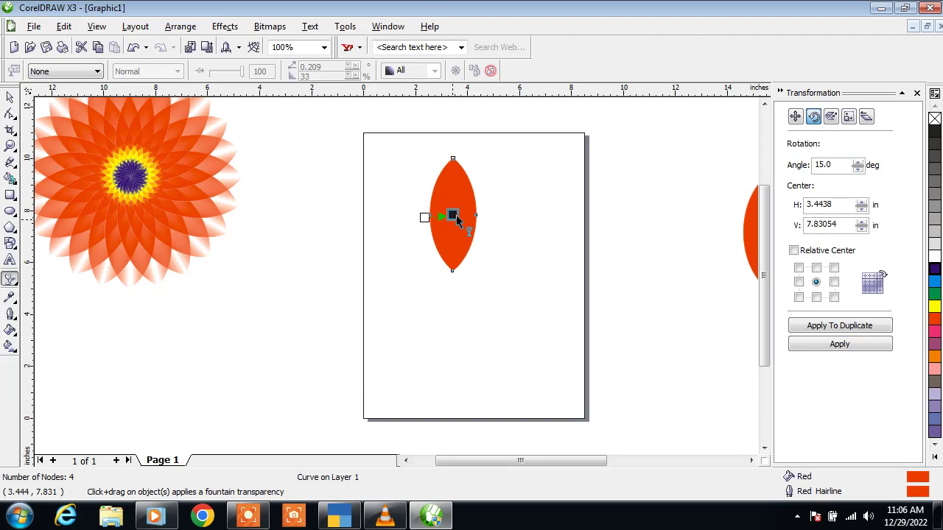
pyautogui.moveTo(456, 216); pyautogui.dragTo(452, 215)
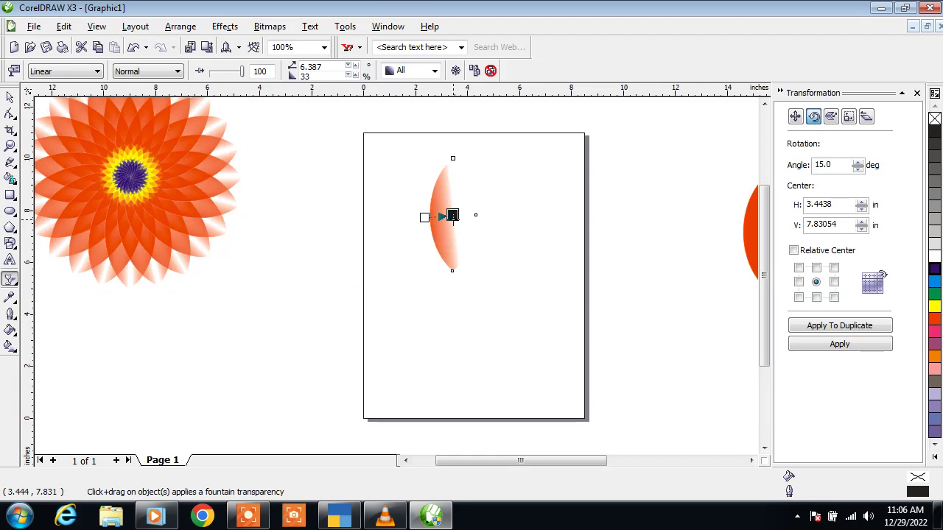
pyautogui.click(452, 215)
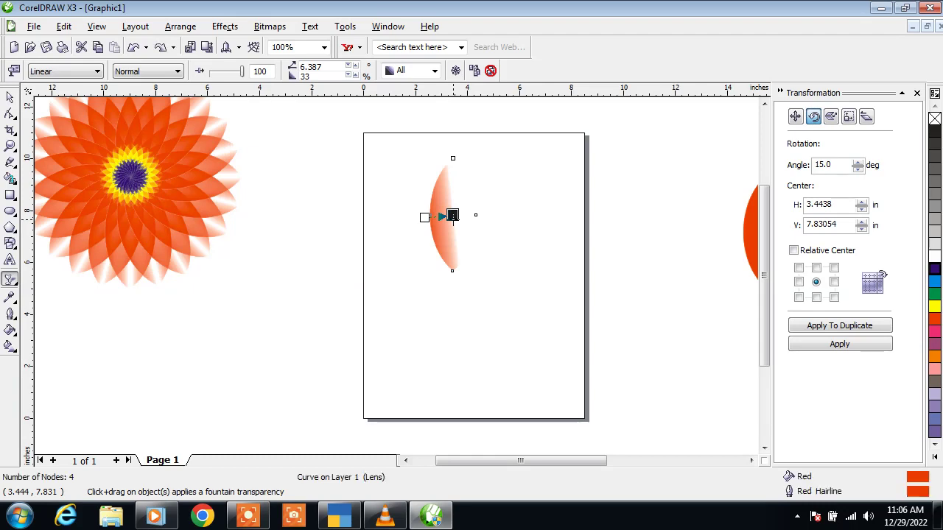
# - Duplicate all objects in the drawing, shift the copies slightly to the lower right and rotate them by 180 degrees
pyautogui.doubleClick(10, 97)
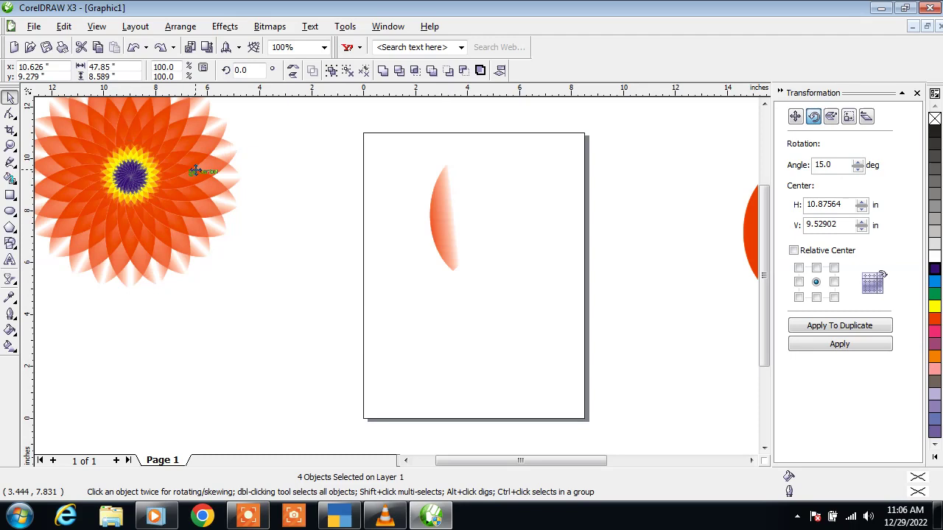
pyautogui.click(438, 214)
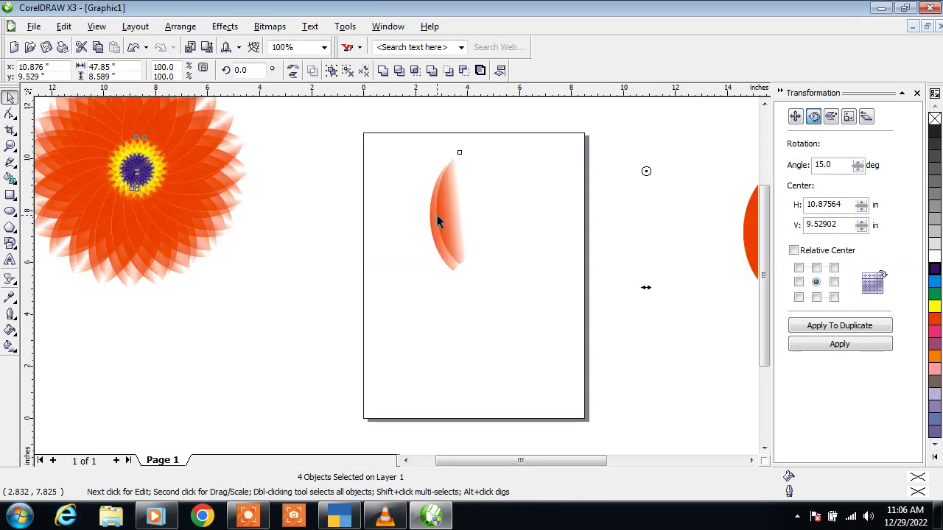
pyautogui.click(449, 216)
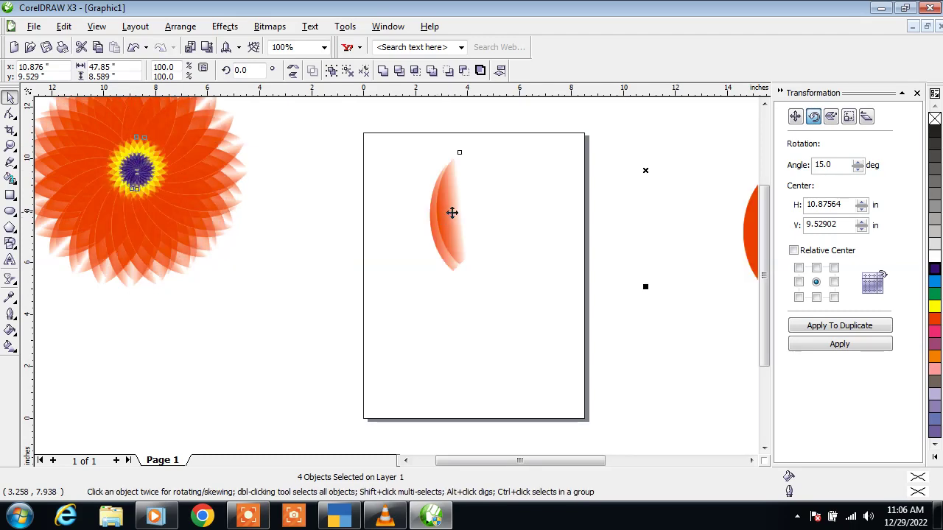
pyautogui.moveTo(454, 211); pyautogui.dragTo(487, 227)
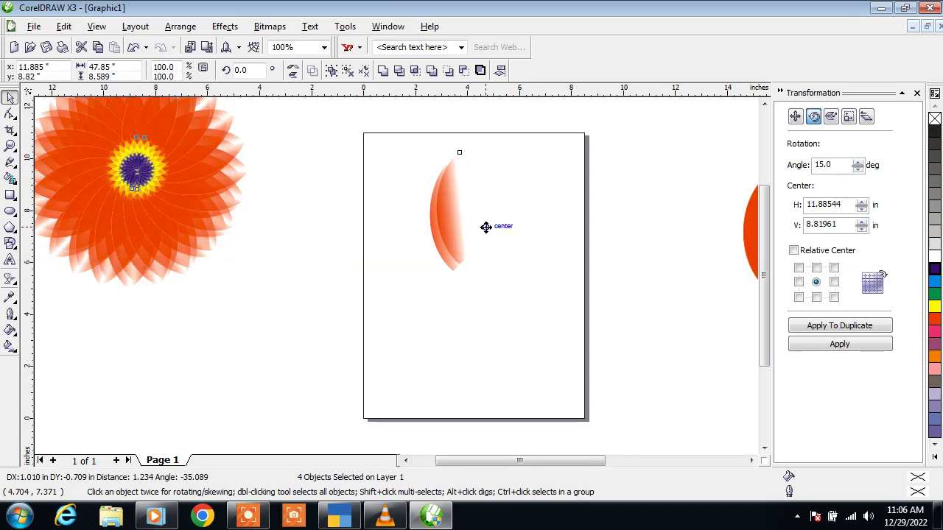
pyautogui.click(257, 69)
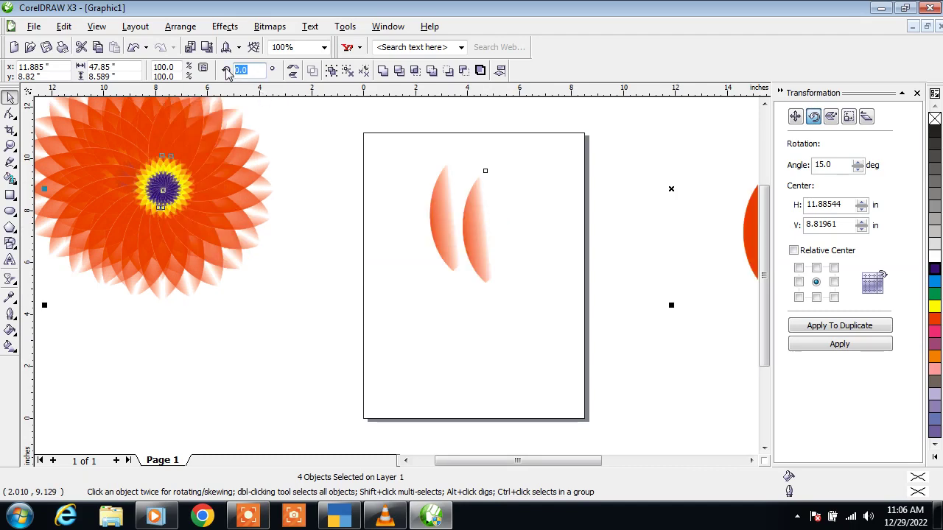
pyautogui.write('180')
pyautogui.press('Return')
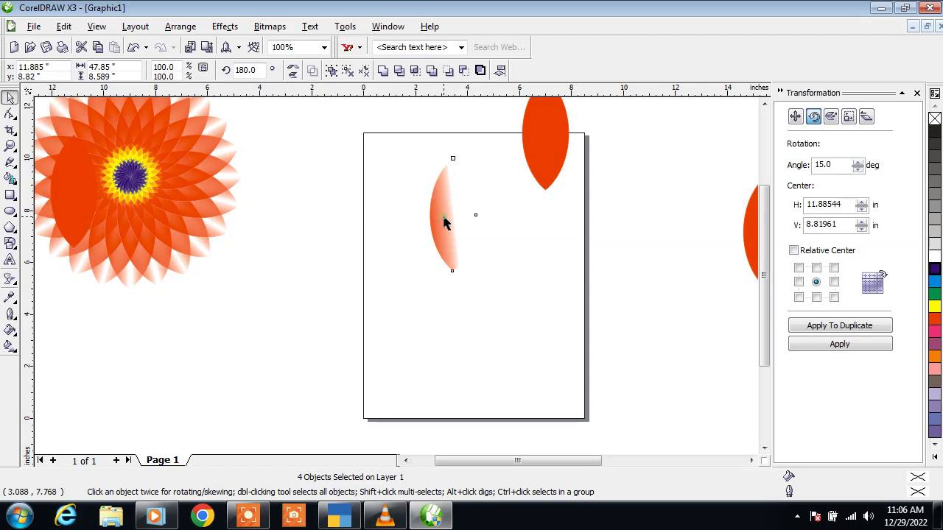
# - Move the transparent petal toward the page's lower left, duplicate it and rotate the copy by 180 degrees
pyautogui.click(444, 216)
pyautogui.moveTo(437, 226); pyautogui.dragTo(401, 255)
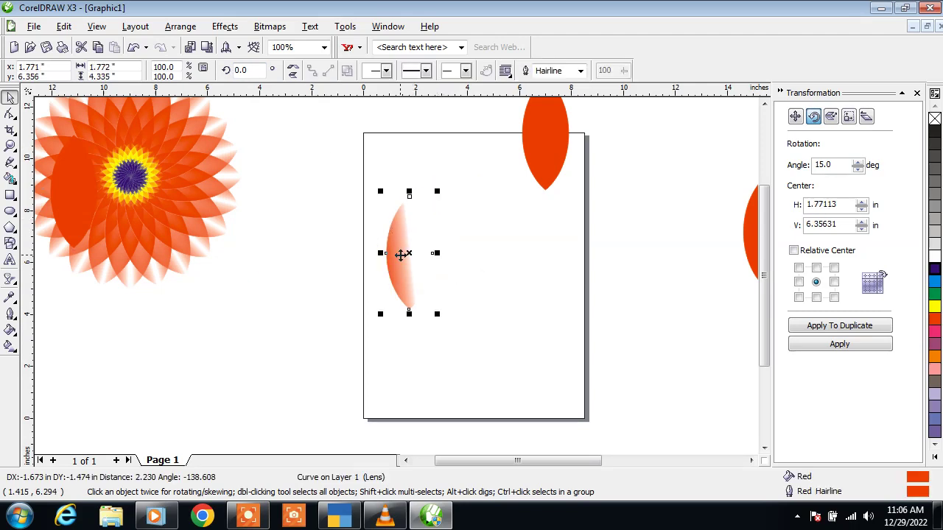
pyautogui.hotkey('ctrl', 'd')
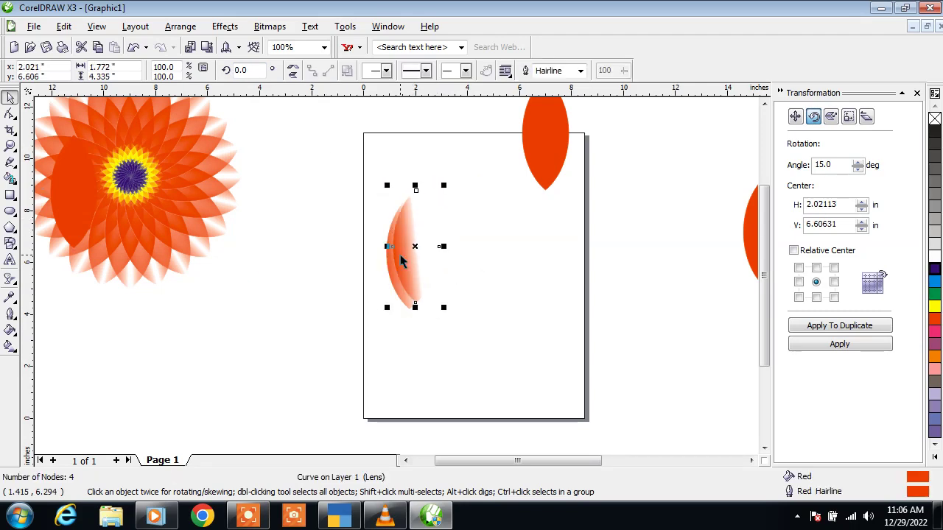
pyautogui.moveTo(256, 70); pyautogui.dragTo(225, 77)
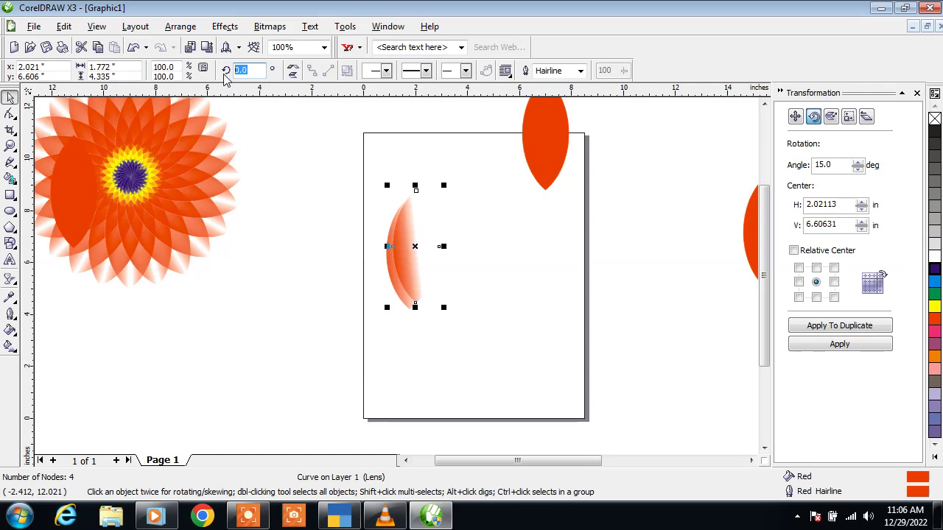
pyautogui.press('Return')
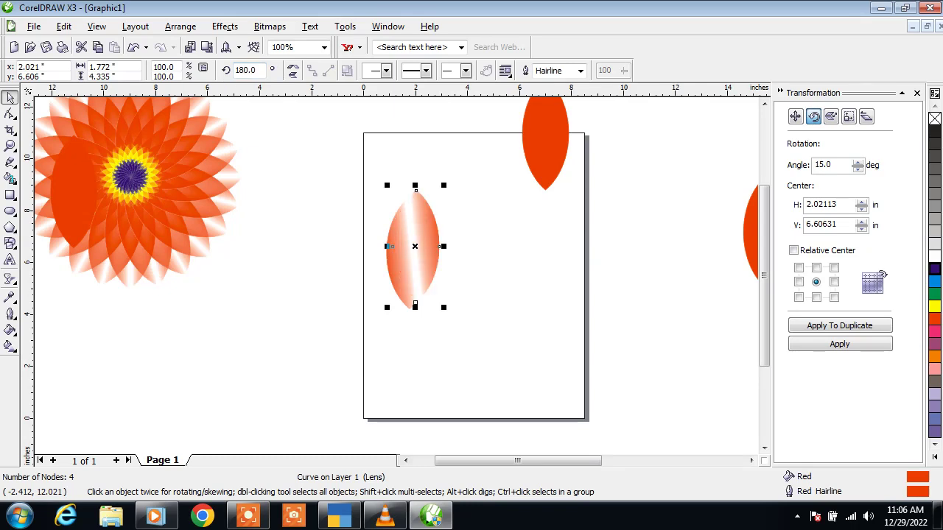
# - Shift the rotated petal half down along the first one and group the two halves
pyautogui.moveTo(429, 223); pyautogui.dragTo(427, 284)
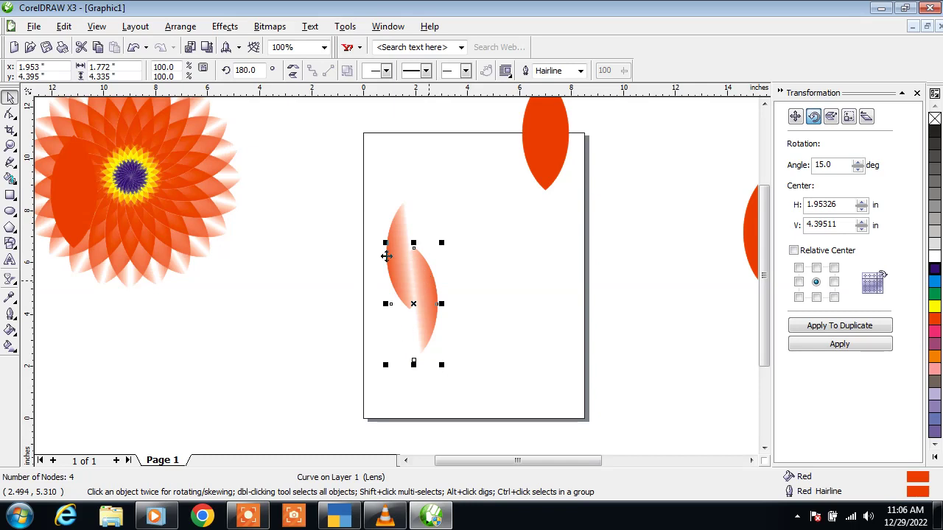
pyautogui.click(353, 199)
pyautogui.moveTo(350, 190); pyautogui.dragTo(482, 381)
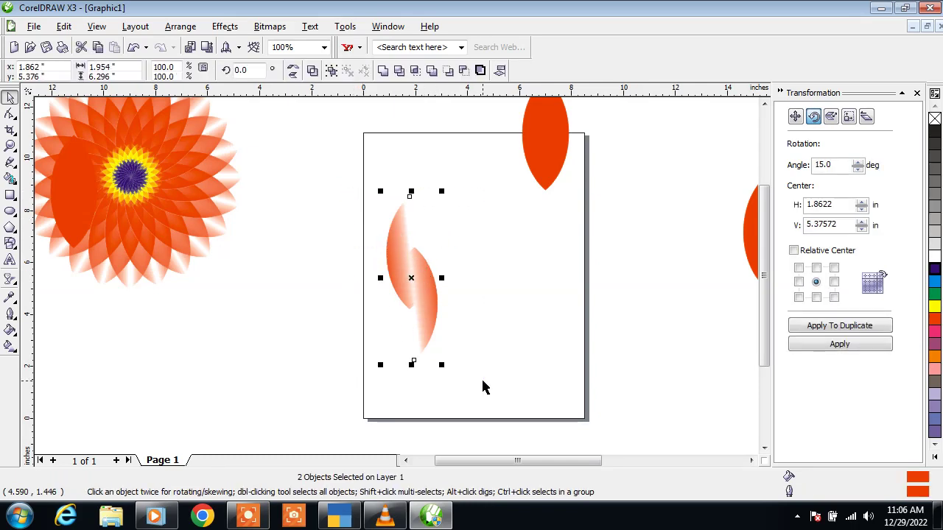
pyautogui.hotkey('ctrl', 'g')
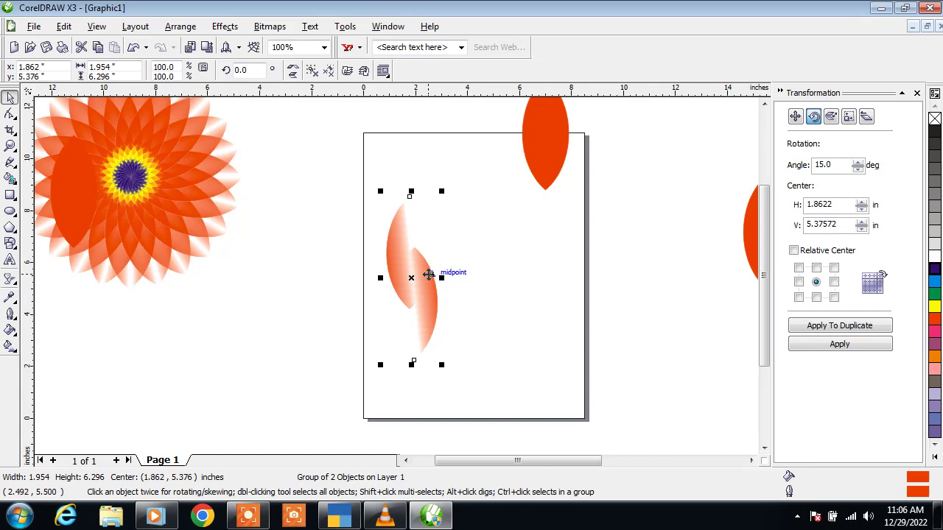
# - Make repeated duplicates of the grouped petal pair rotated by 15 degrees around its bottom tip until they form a full swirl flower
pyautogui.click(430, 281)
pyautogui.moveTo(411, 278); pyautogui.dragTo(414, 361)
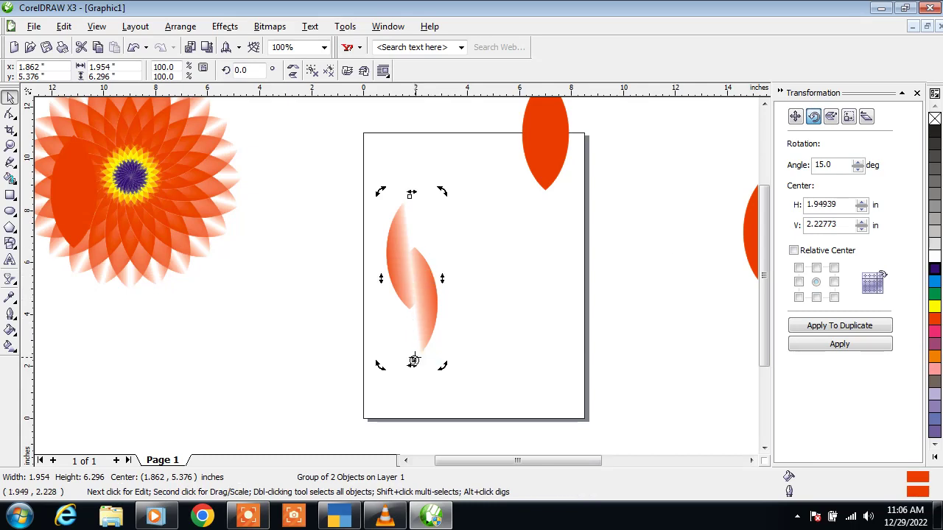
pyautogui.doubleClick(851, 165)
pyautogui.click(858, 332)
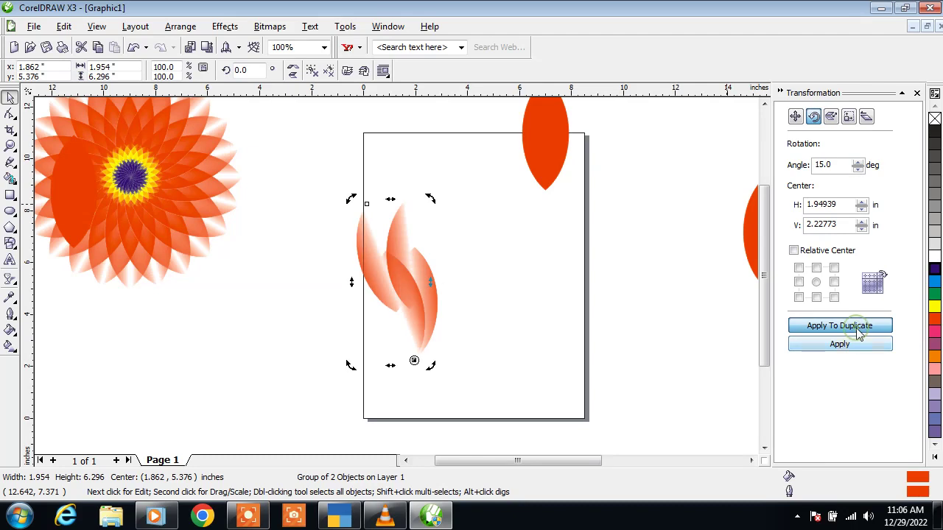
pyautogui.click(857, 329)
pyautogui.click(856, 327)
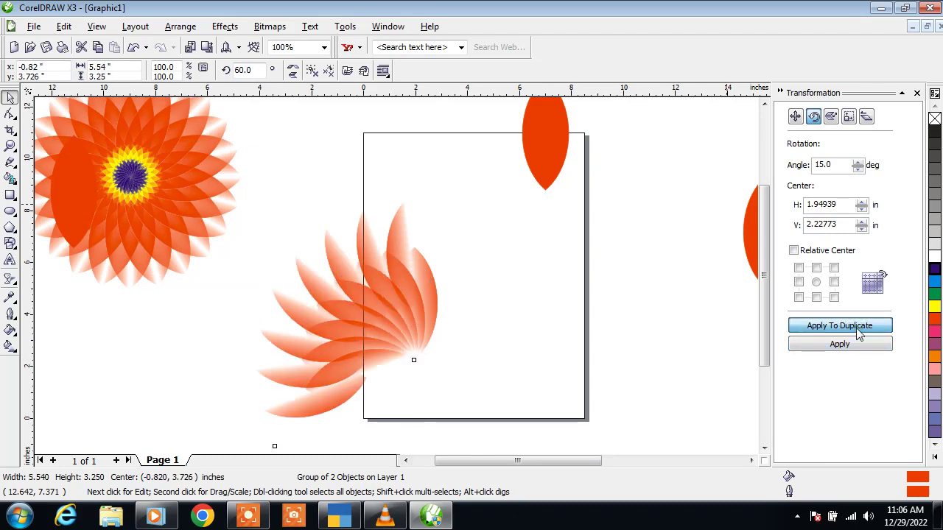
pyautogui.click(857, 330)
pyautogui.click(857, 331)
pyautogui.click(857, 332)
pyautogui.click(858, 333)
pyautogui.click(858, 334)
pyautogui.click(857, 333)
pyautogui.click(857, 334)
pyautogui.click(857, 335)
pyautogui.click(857, 336)
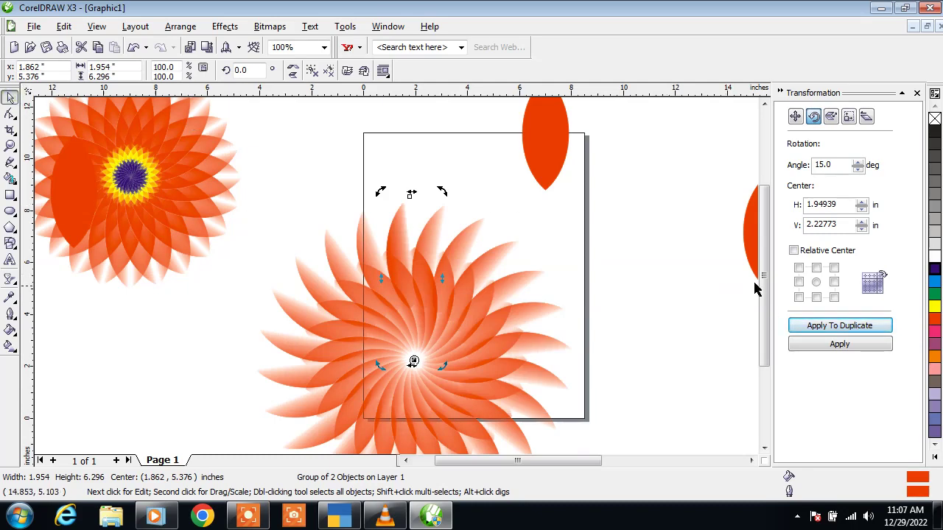
# - Select the swirl flower's petals with a marquee around the flower and group them
pyautogui.moveTo(763, 287); pyautogui.dragTo(766, 320)
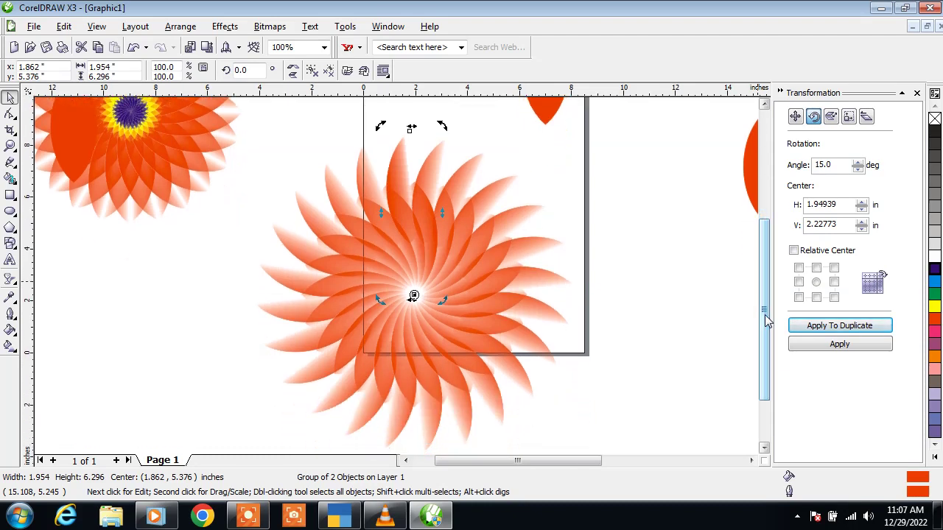
pyautogui.click(280, 124)
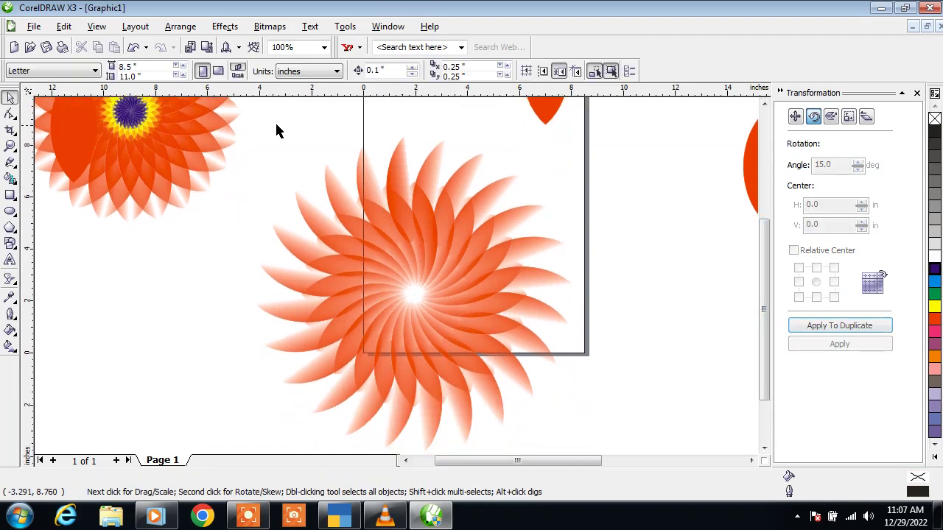
pyautogui.moveTo(260, 122); pyautogui.dragTo(591, 400)
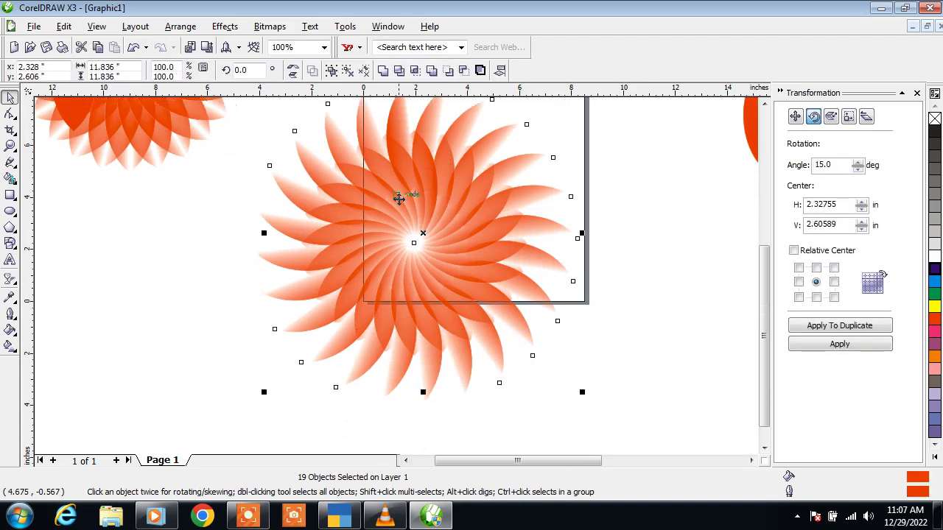
pyautogui.click(181, 27)
pyautogui.click(188, 107)
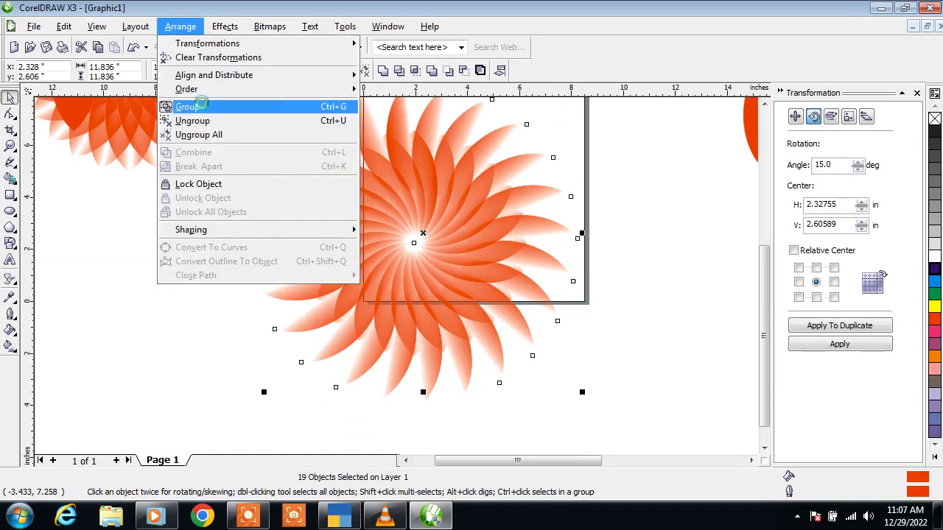
# - Duplicate the grouped swirl petals, scale the copy to about 34.5% and place it over the large swirl flower's center
pyautogui.click(508, 291)
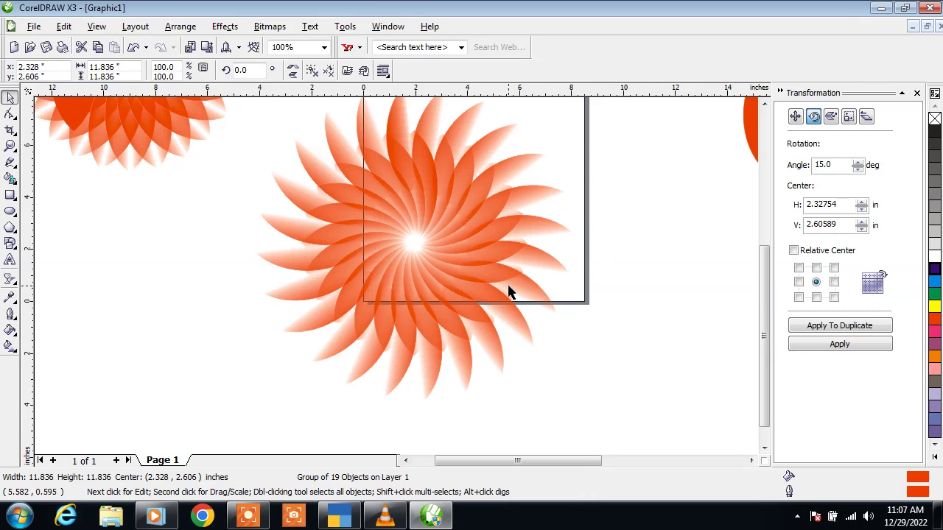
pyautogui.click(508, 291)
pyautogui.moveTo(528, 226); pyautogui.dragTo(634, 230)
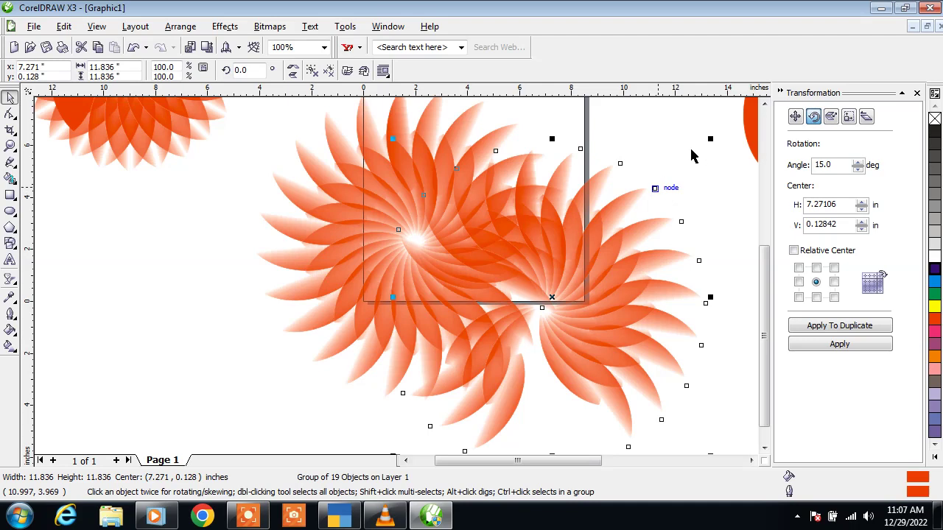
pyautogui.moveTo(712, 138); pyautogui.dragTo(540, 341)
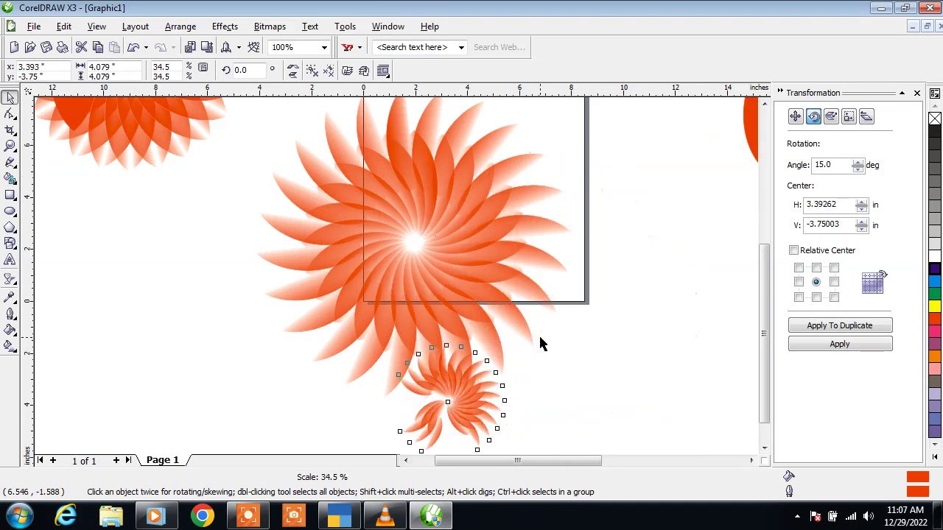
pyautogui.moveTo(465, 393); pyautogui.dragTo(430, 238)
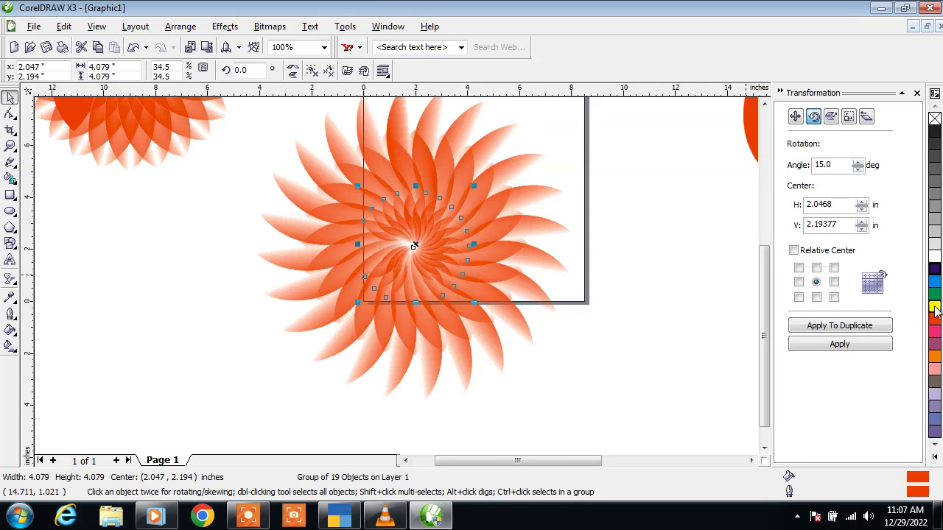
# - Set the fill and outline of the small center swirl to yellow and deselect it
pyautogui.click(934, 308)
pyautogui.rightClick(934, 307)
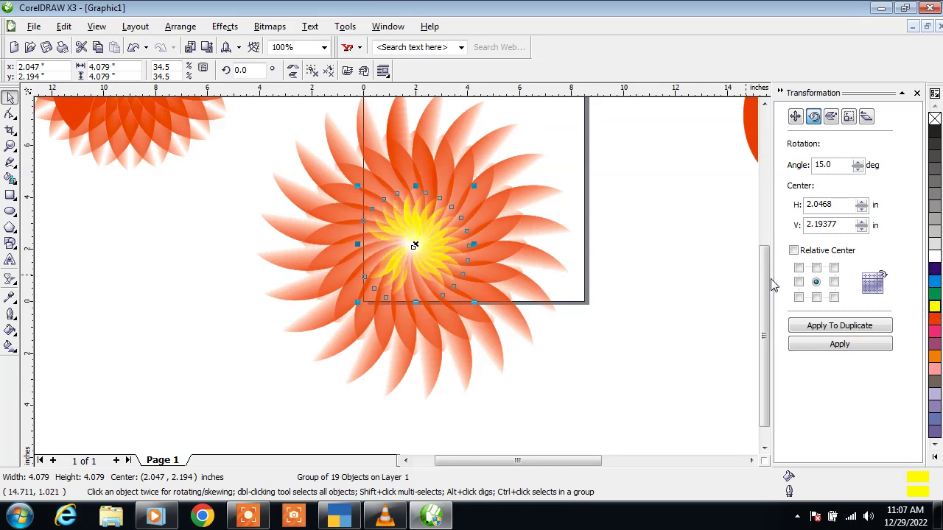
pyautogui.click(706, 265)
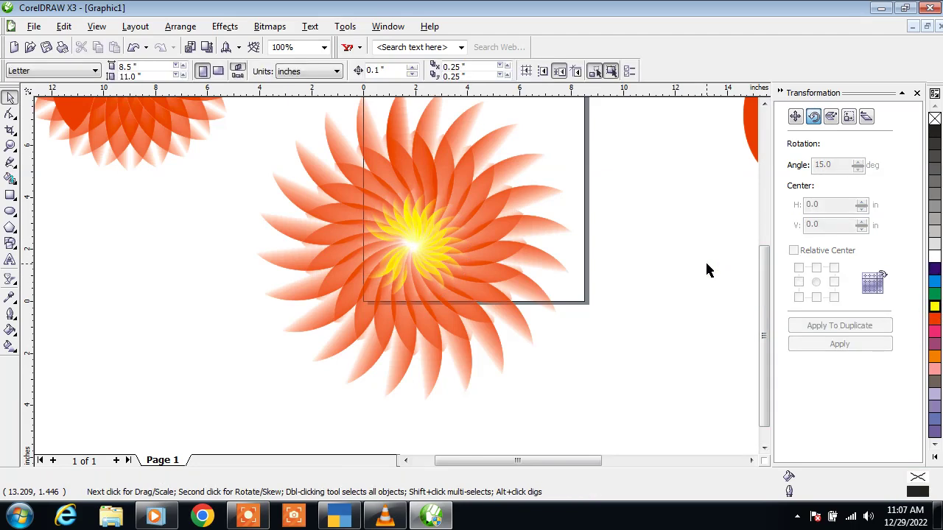